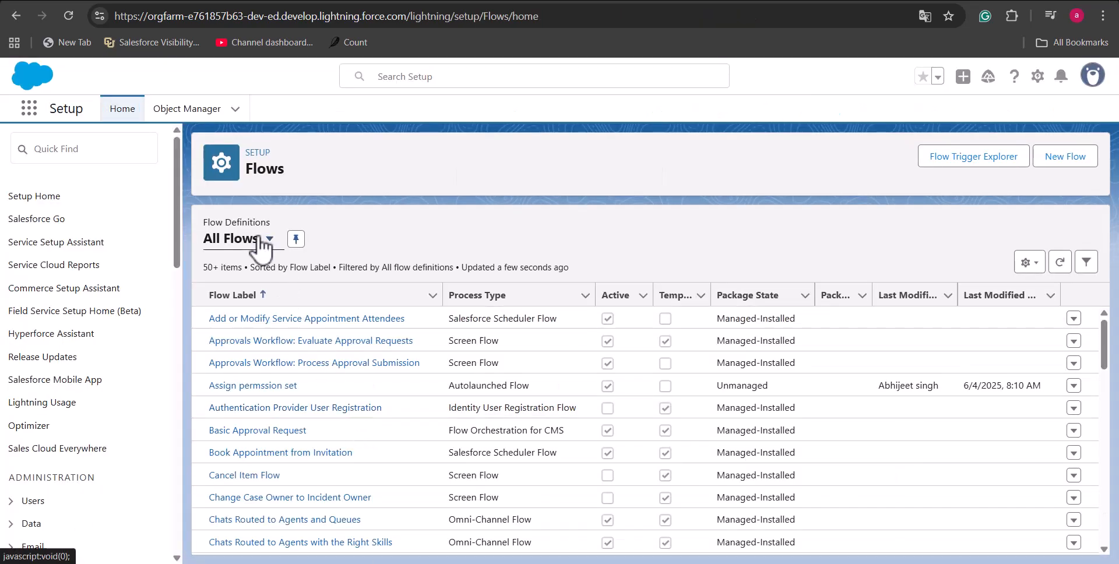
Filter the flow definitions list to the Triggered Flows view.
click(270, 239)
click(248, 351)
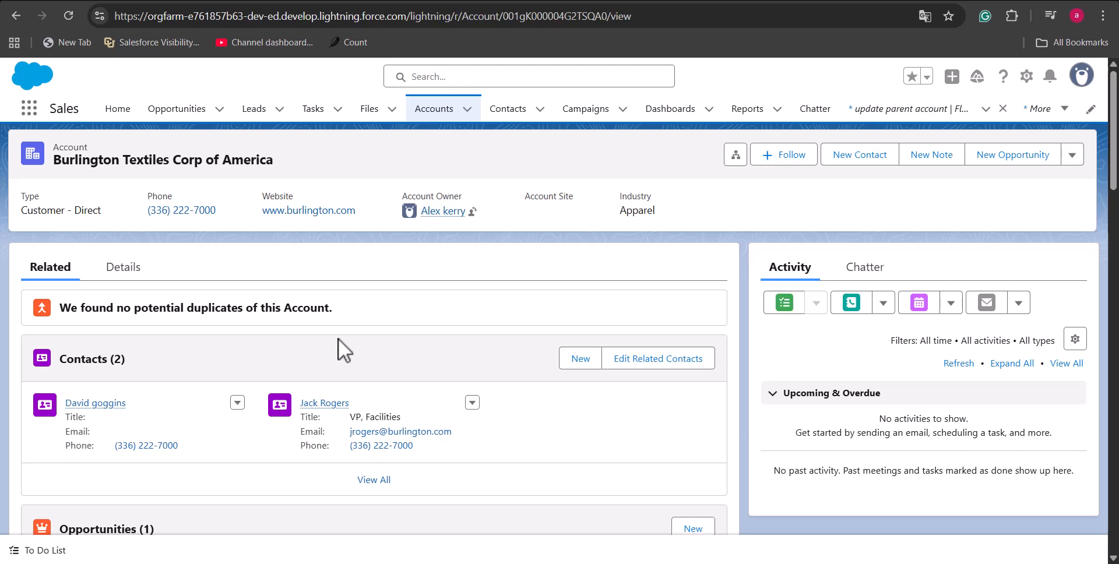
Change the owner of the Burlington Textiles Corp of America account to the other user, leaving all transfer options unchecked.
click(472, 211)
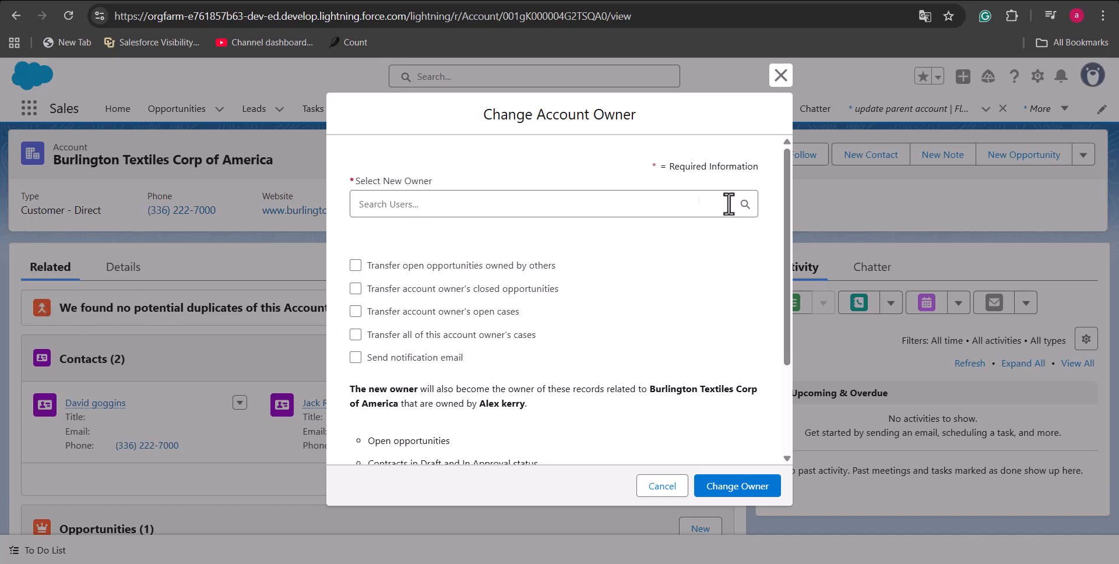
click(781, 75)
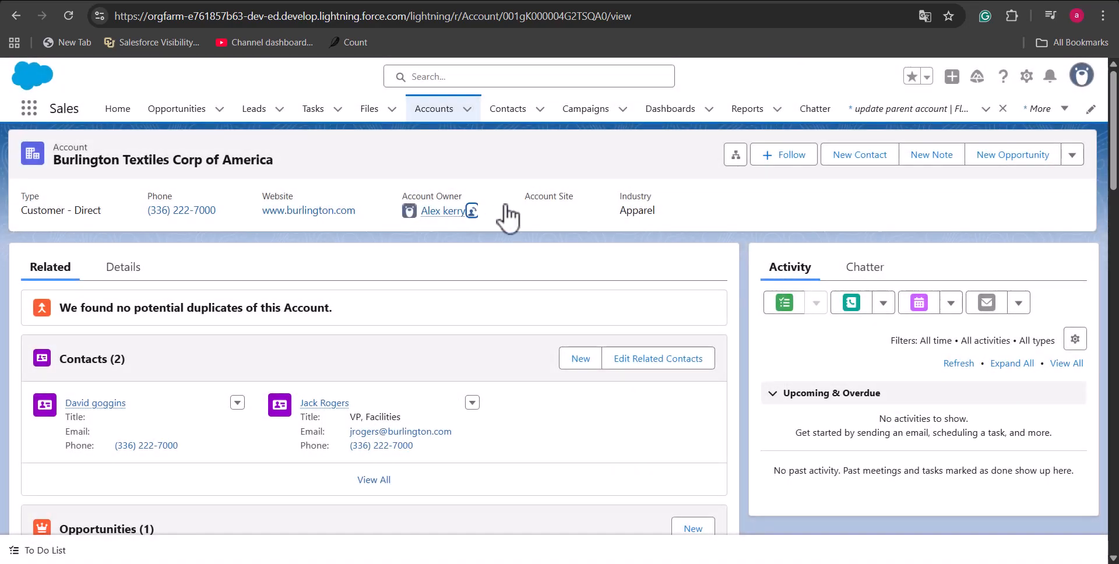
click(471, 212)
click(418, 204)
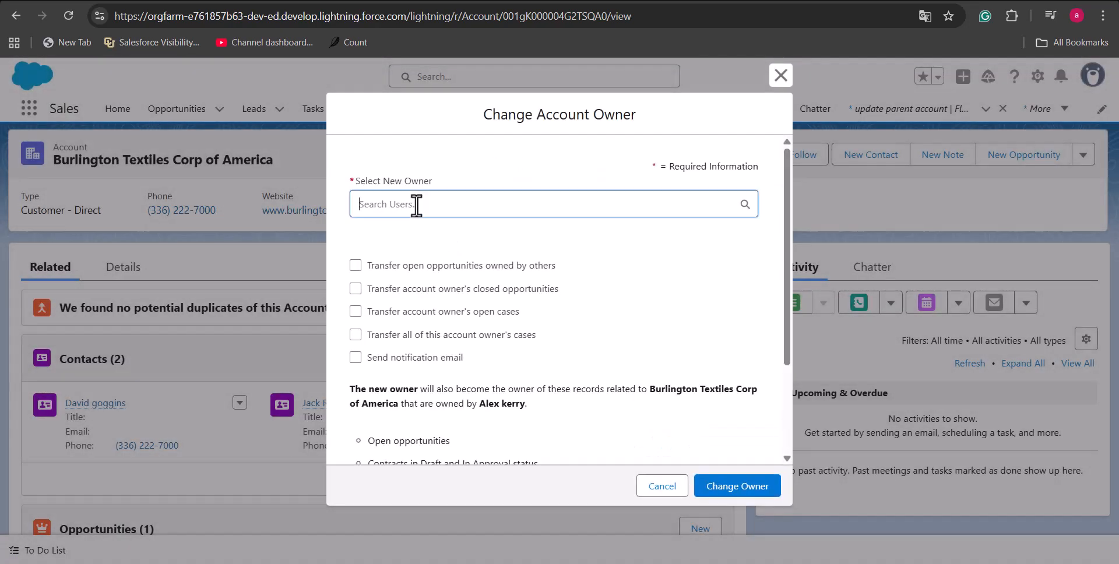
text(ab)
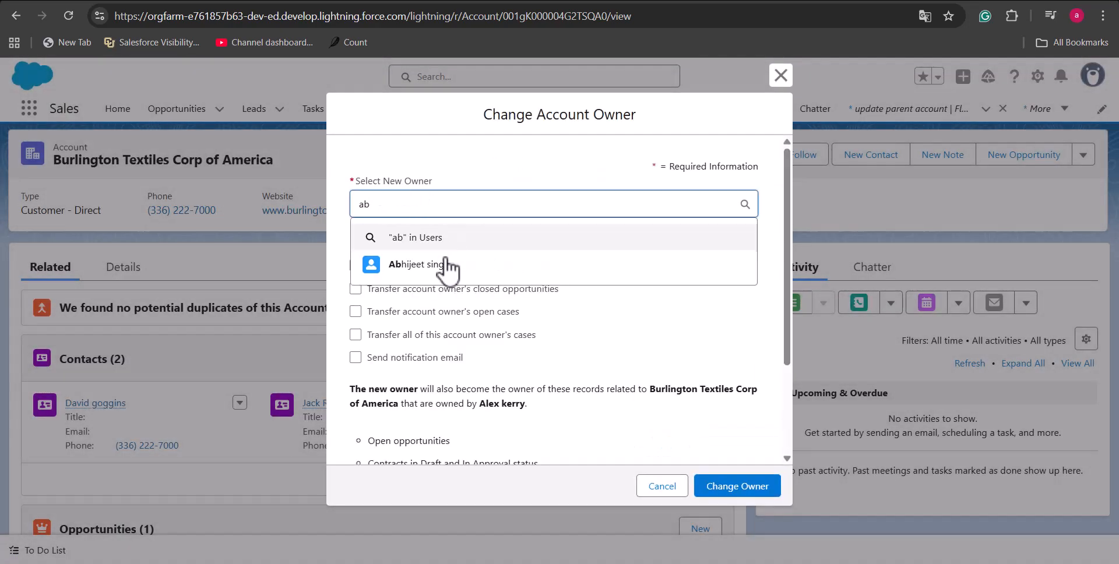
click(390, 264)
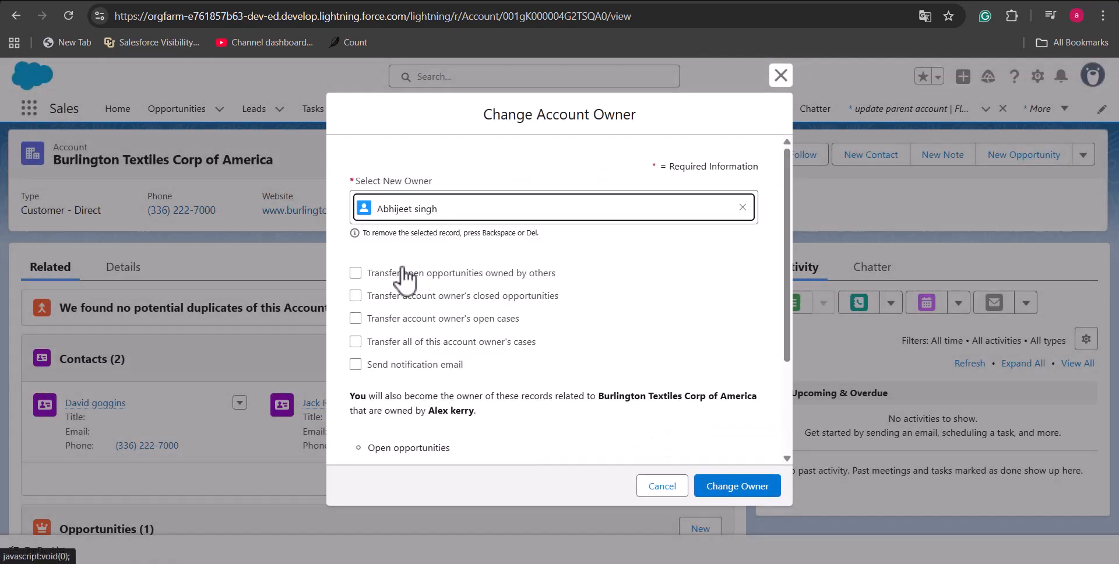
click(756, 490)
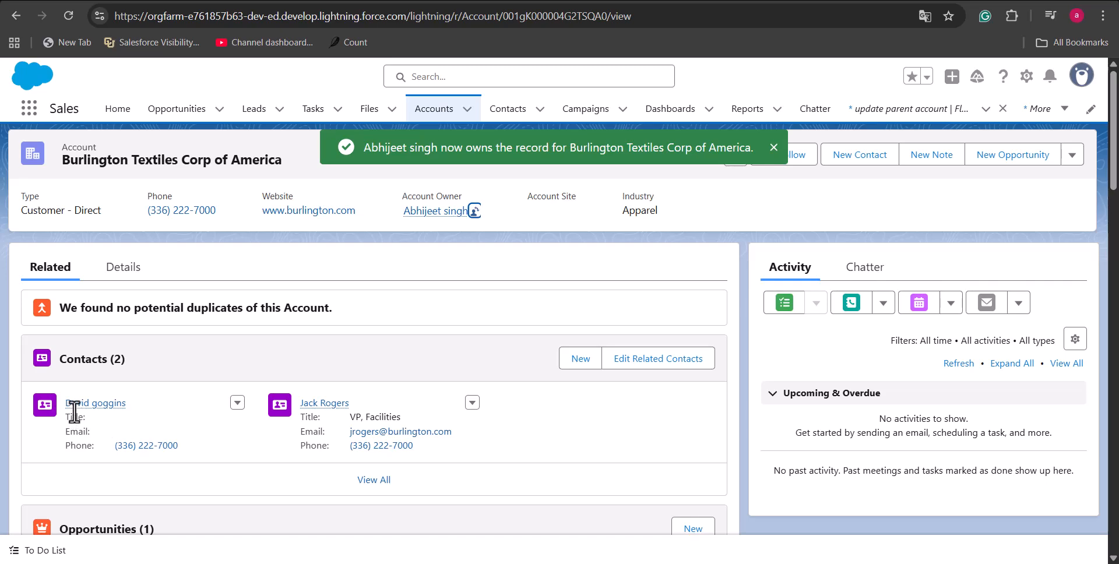
Open the Burlington Textiles Weaving Plant Generator record from the recently viewed opportunities, dismissing the feedback survey.
mouse_move(80, 408)
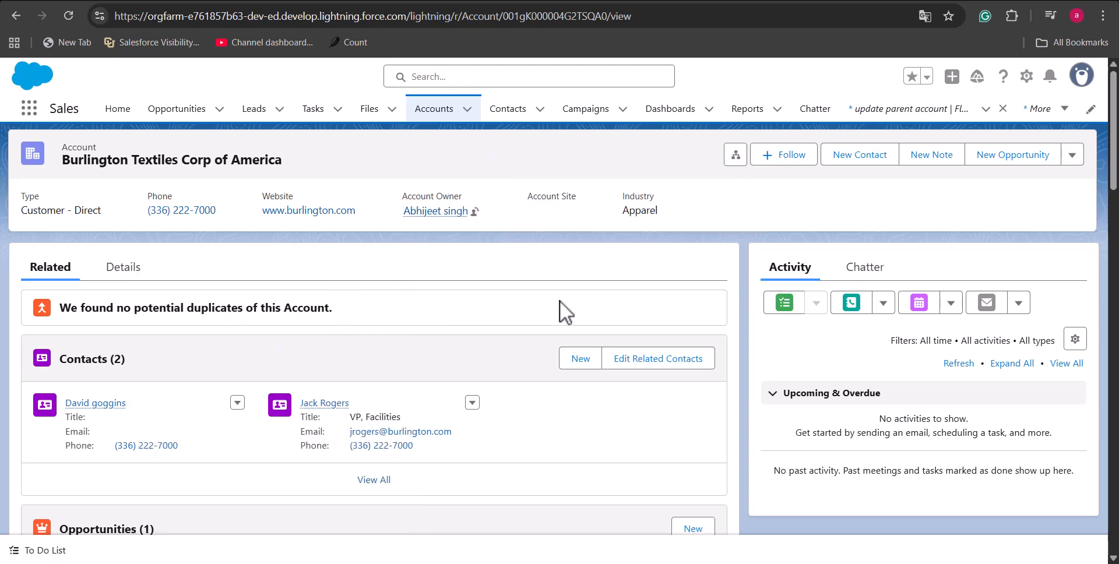
click(185, 110)
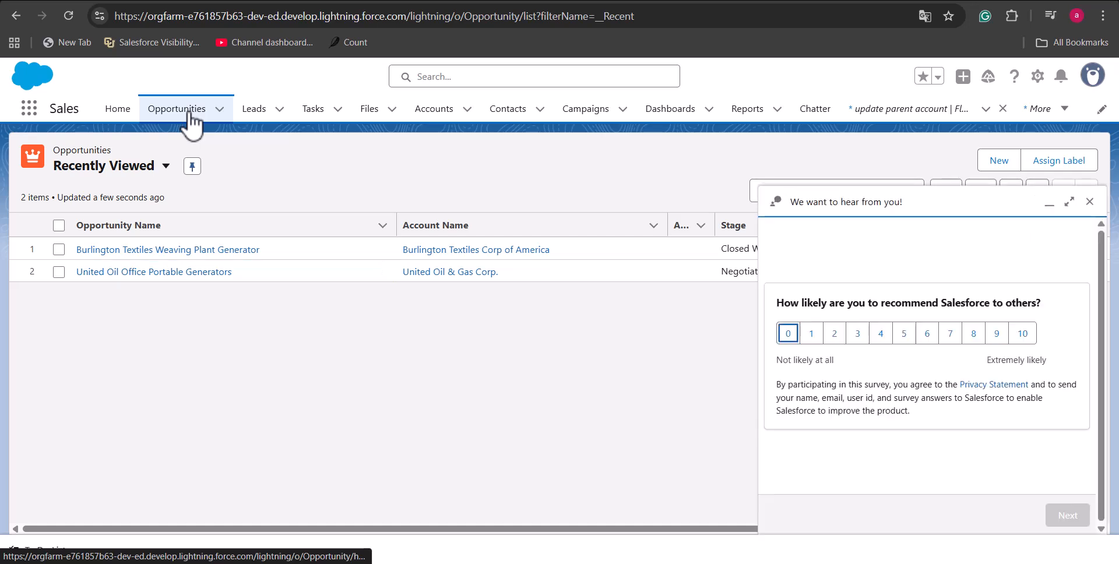
click(1089, 202)
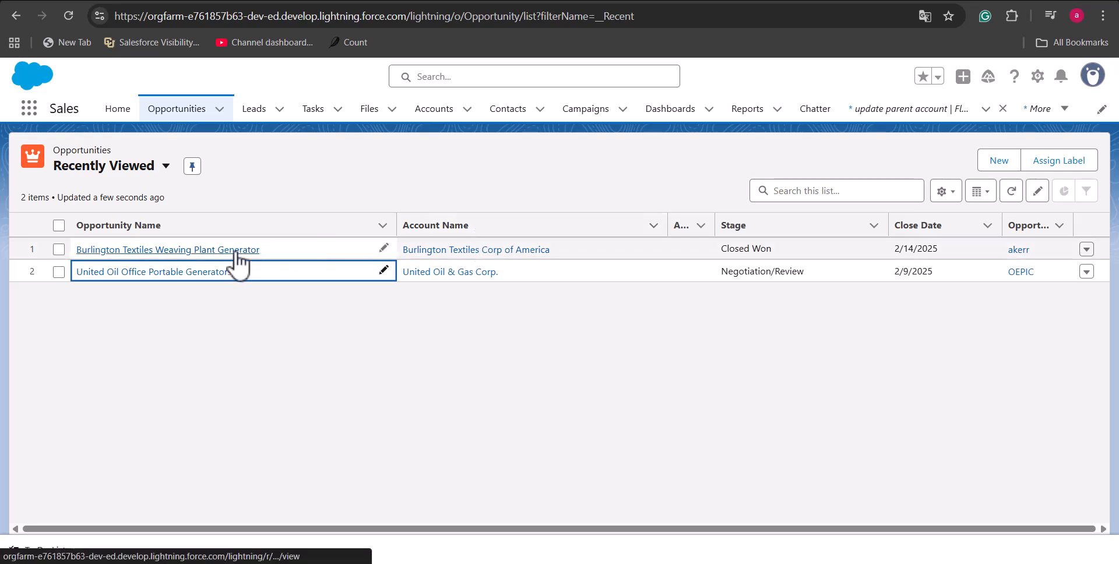
click(256, 249)
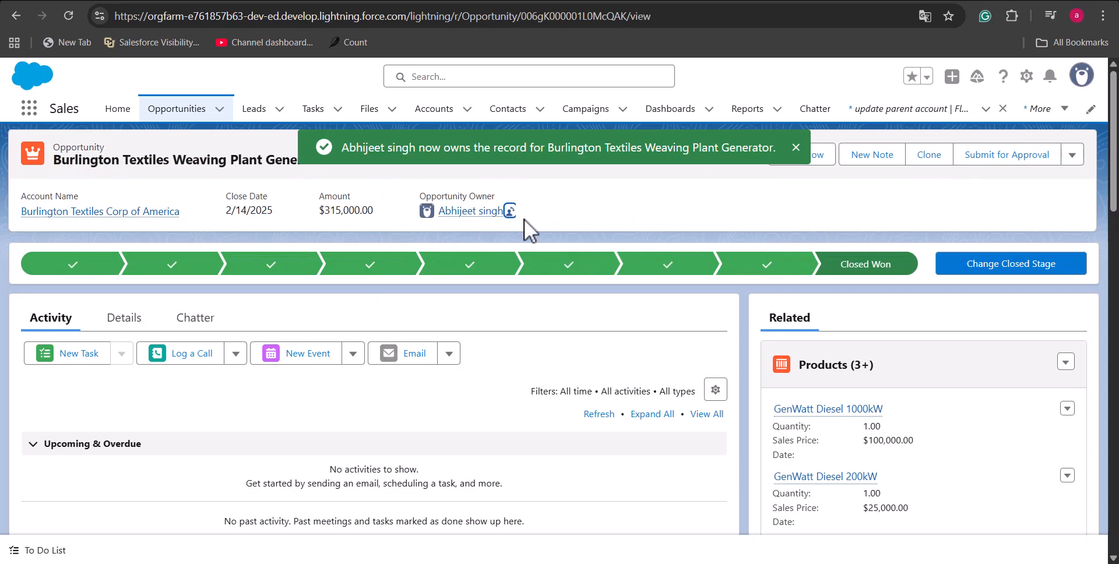
Open the opportunity's parent account, Burlington Textiles Corp of America, and check its account owner.
mouse_move(116, 214)
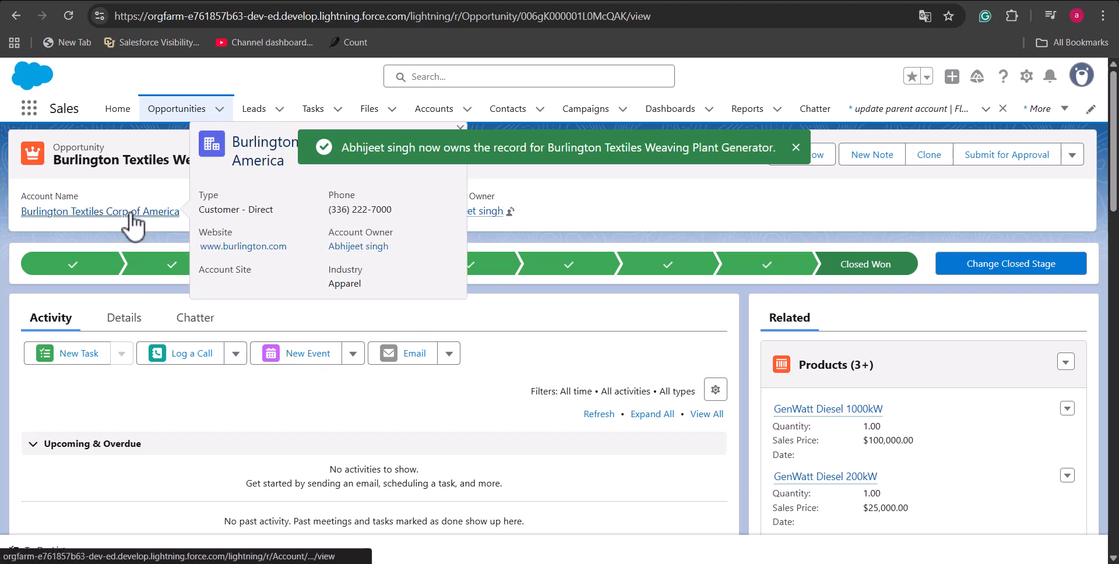
click(104, 213)
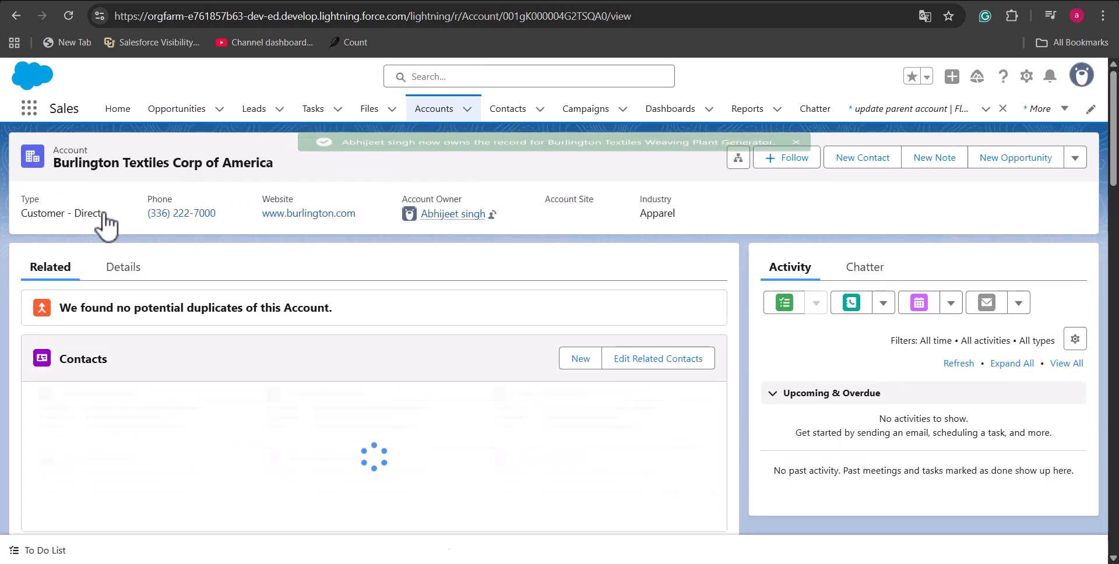
mouse_move(441, 213)
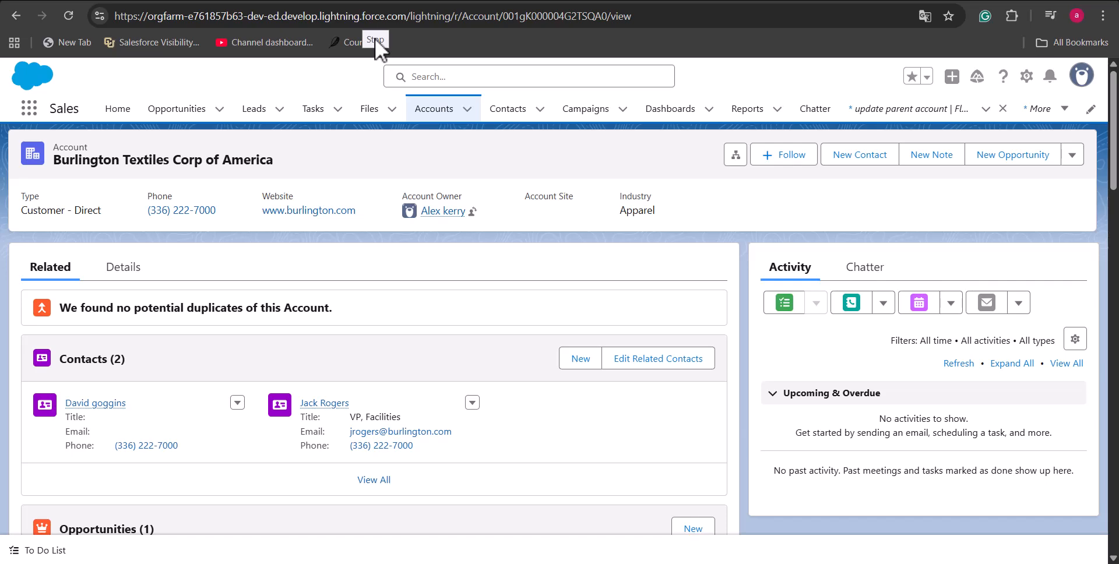
Return to the triggered flows list in Setup and open the update contact owners flow.
key(ctrl+Tab)
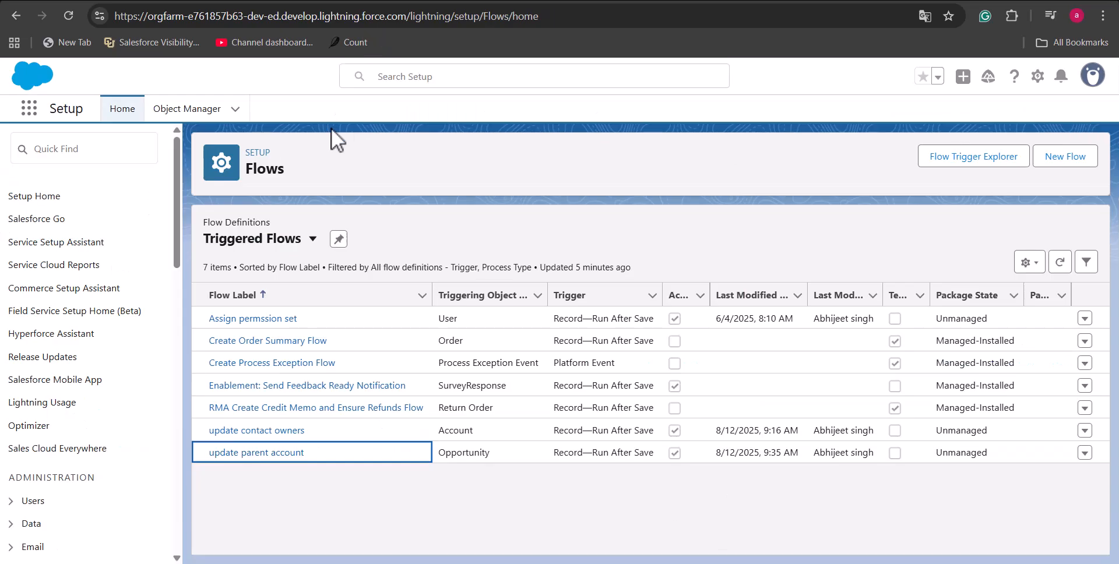
click(281, 431)
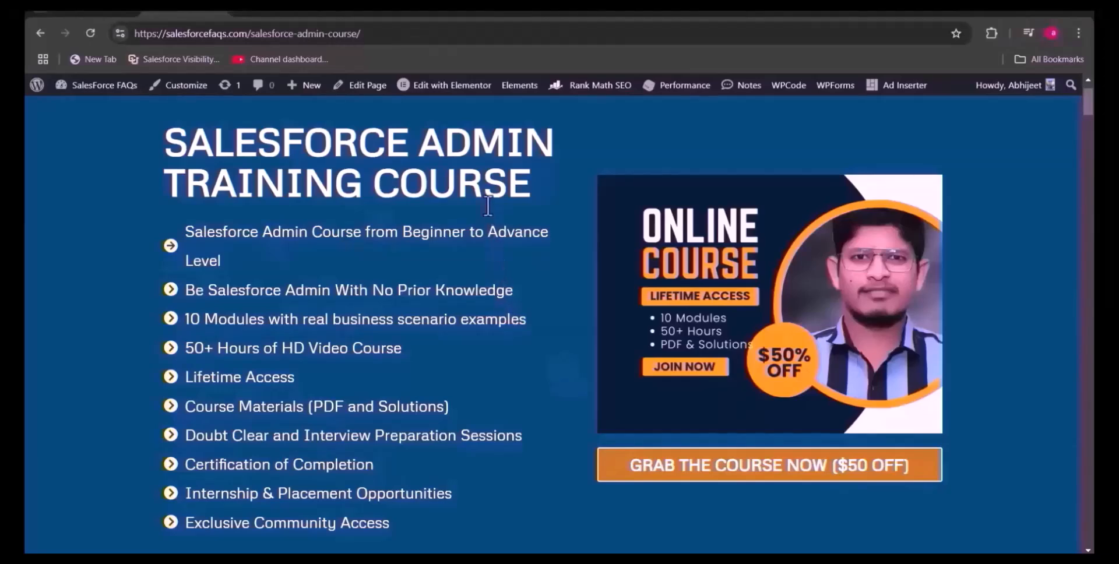
Examine the Salesforce Admin training course page, including its module contents and the pricing section.
scroll(482, 279, down, 1)
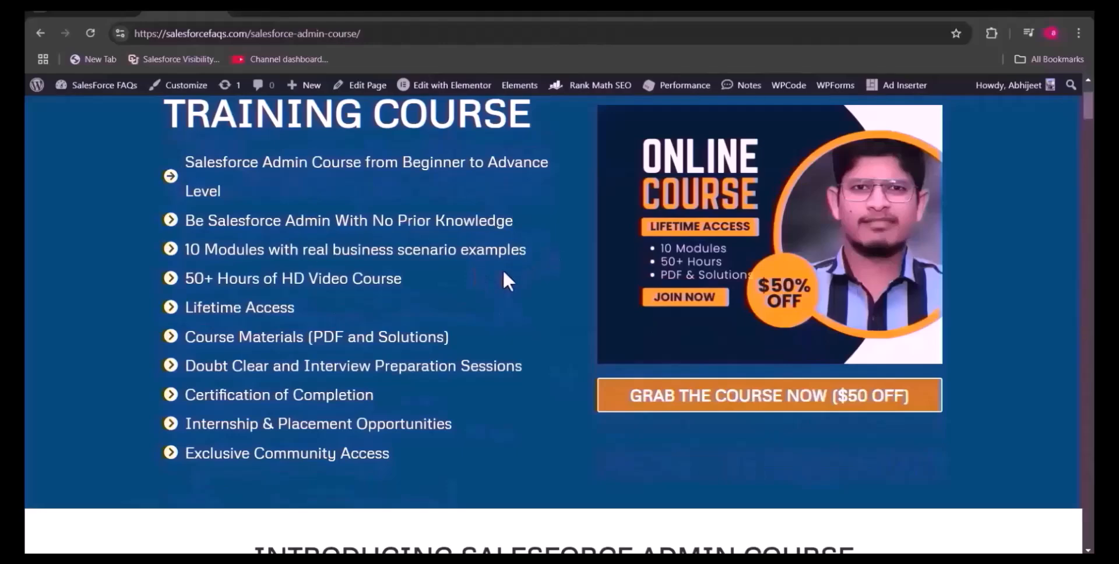
scroll(500, 270, down, 2)
scroll(500, 269, down, 5)
scroll(499, 271, down, 15)
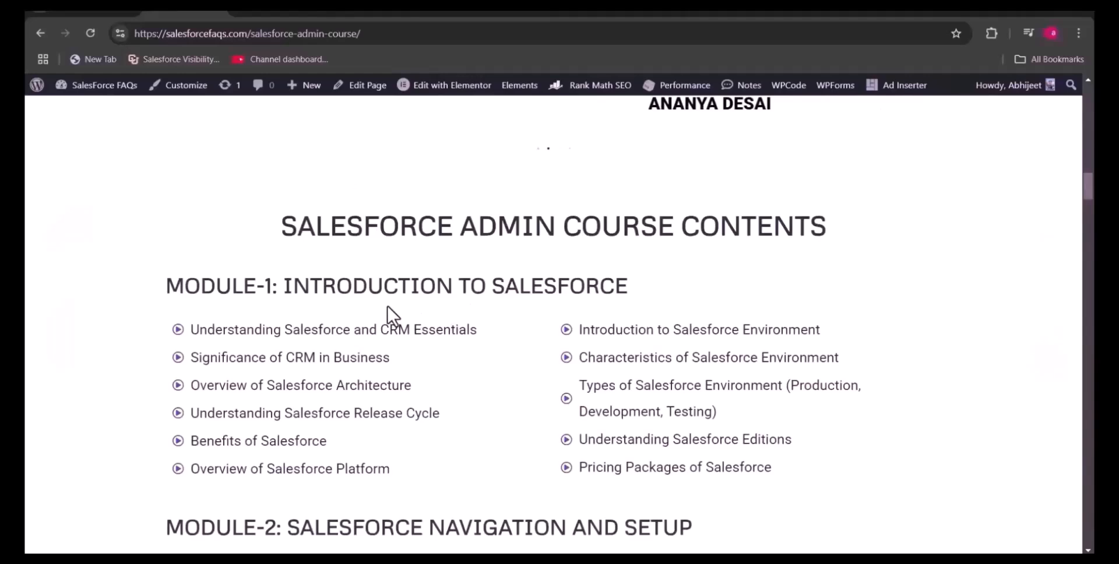
scroll(390, 312, down, 1)
scroll(512, 332, down, 2)
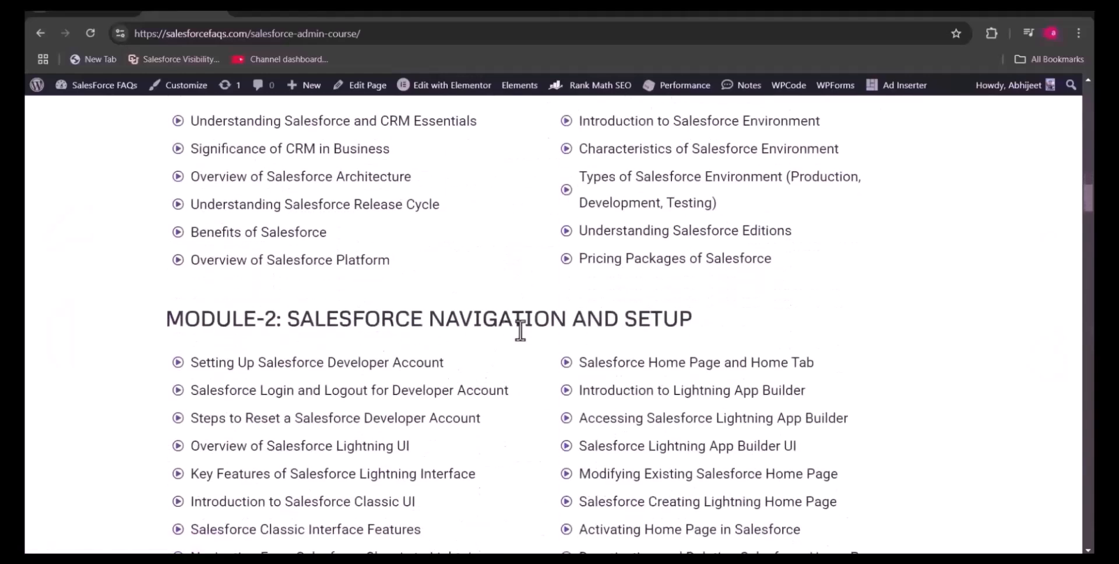
scroll(637, 324, down, 2)
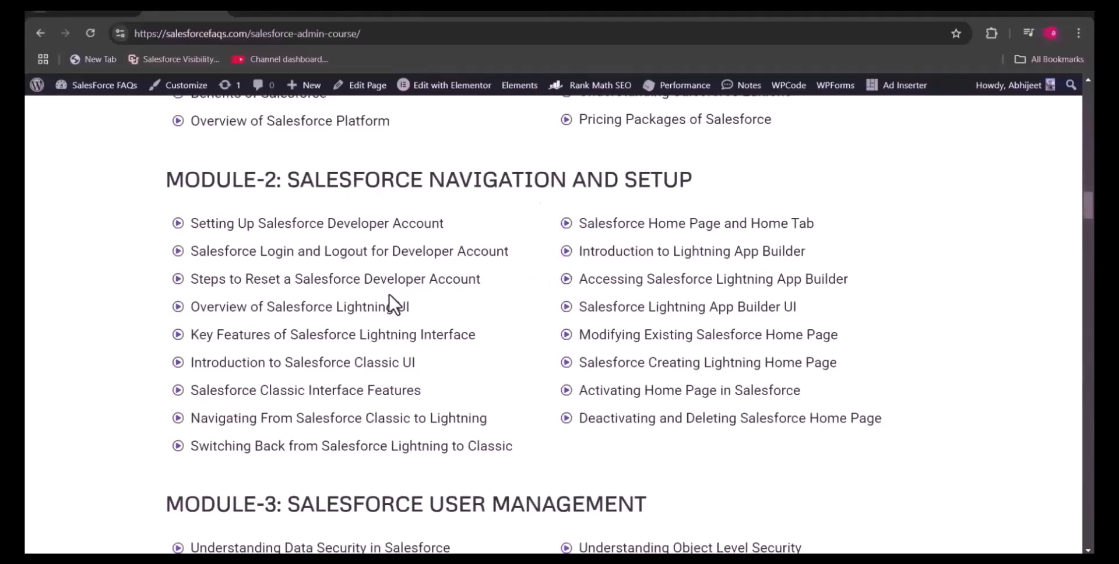
scroll(408, 327, down, 10)
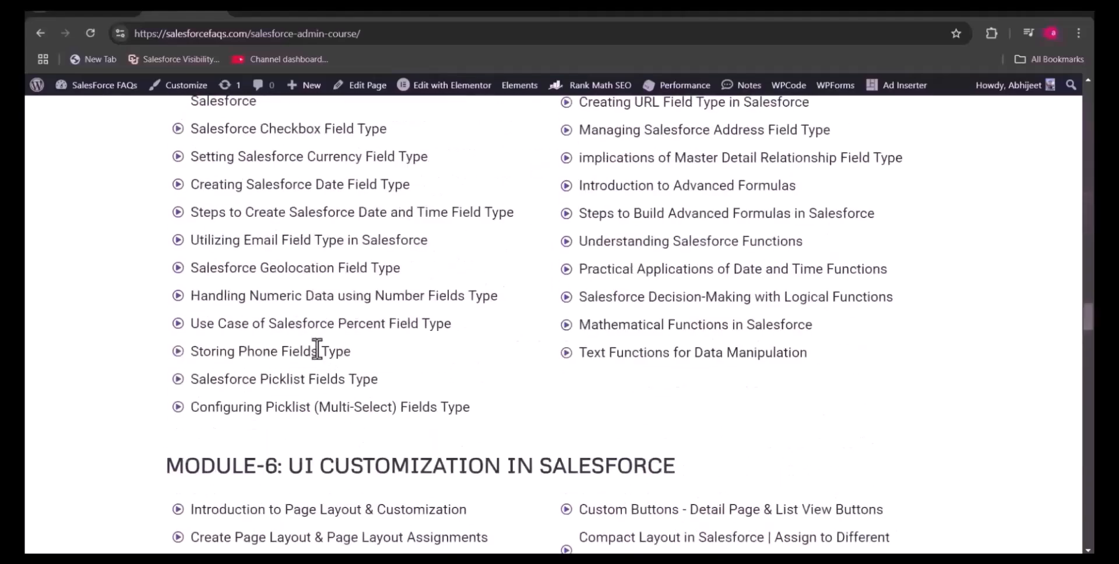
scroll(317, 349, down, 4)
scroll(317, 349, down, 20)
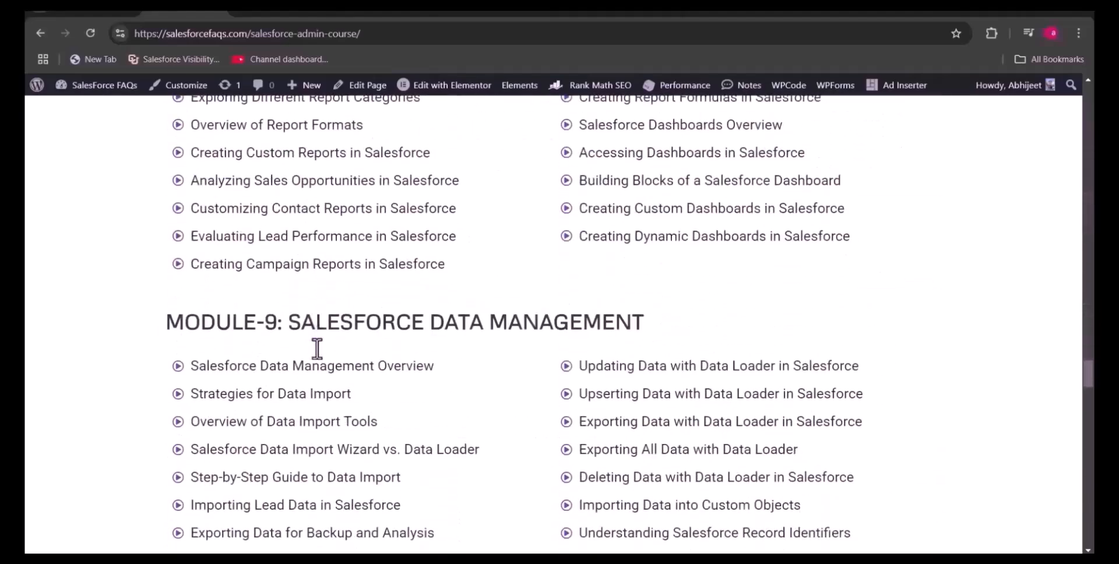
scroll(317, 349, down, 10)
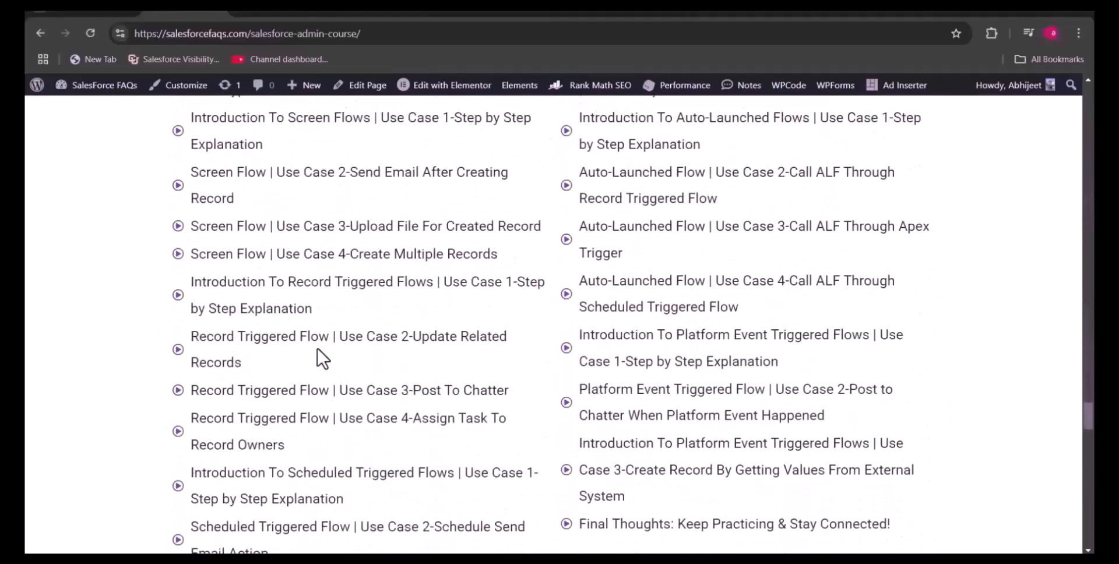
scroll(317, 350, down, 3)
scroll(316, 348, up, 5)
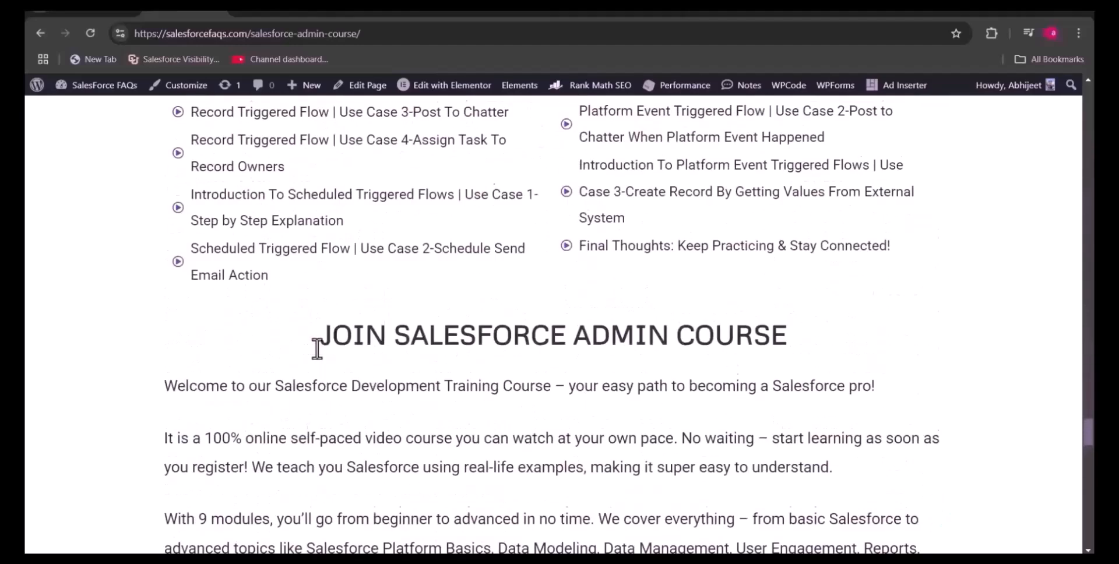
scroll(582, 466, down, 7)
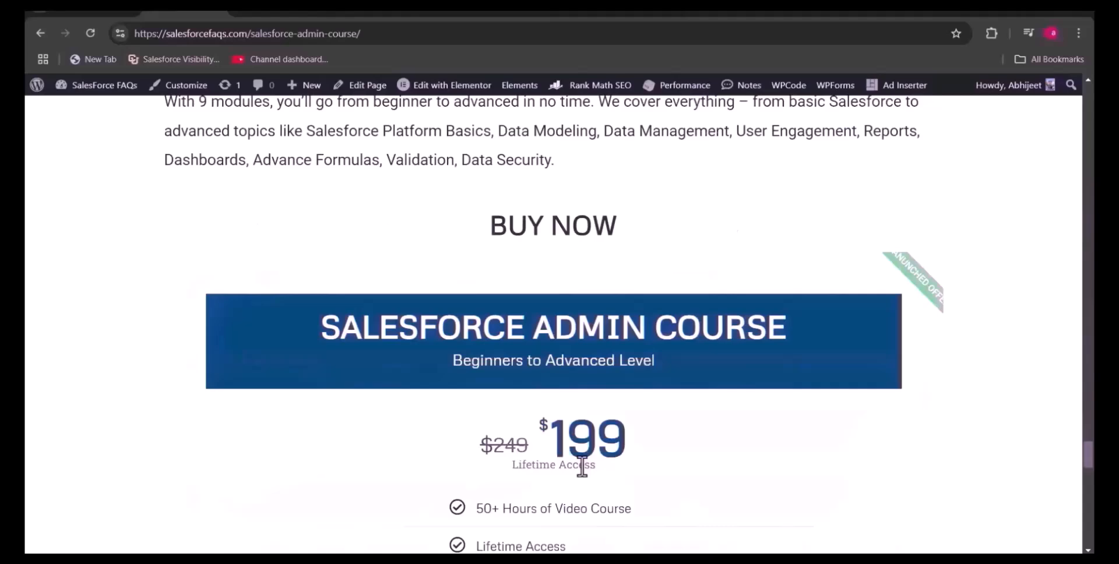
scroll(588, 499, down, 3)
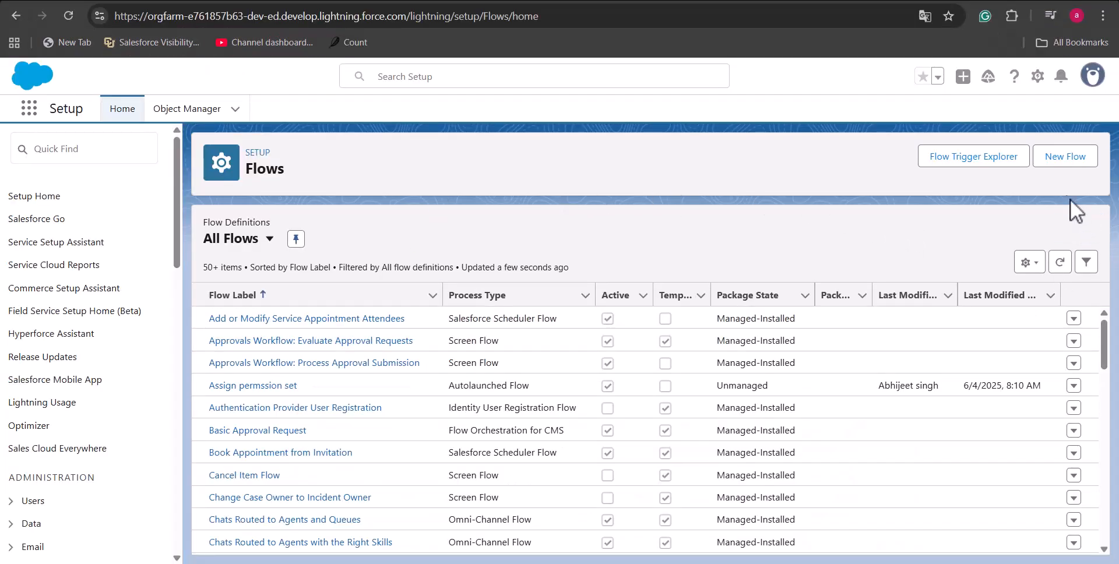
Create a new record-triggered flow from the triggered automations category.
click(1045, 161)
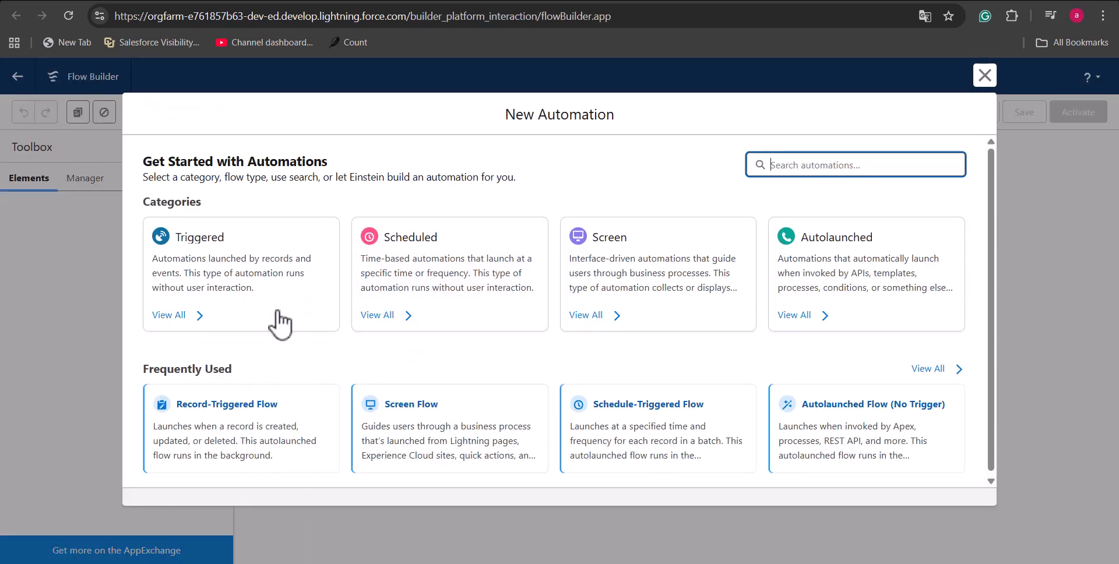
click(280, 324)
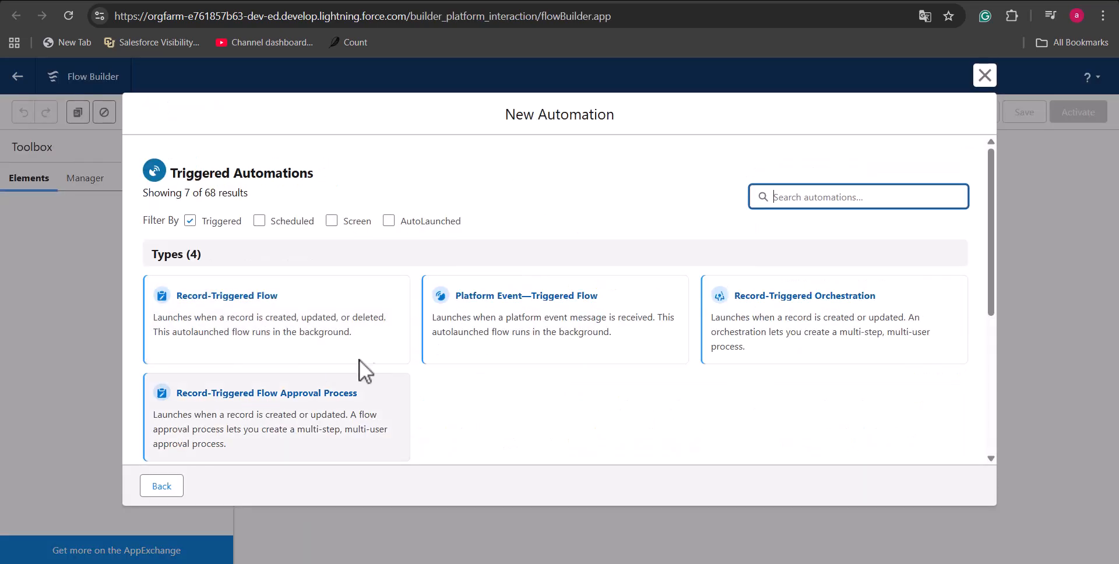
click(327, 332)
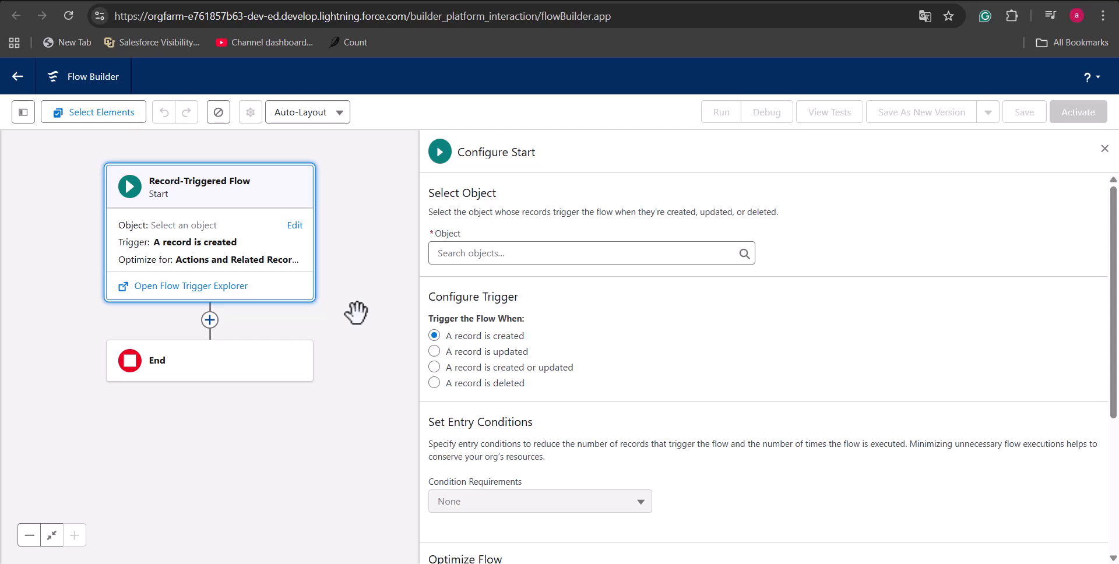
Set the flow's object to Account and trigger it when a record is updated.
click(548, 254)
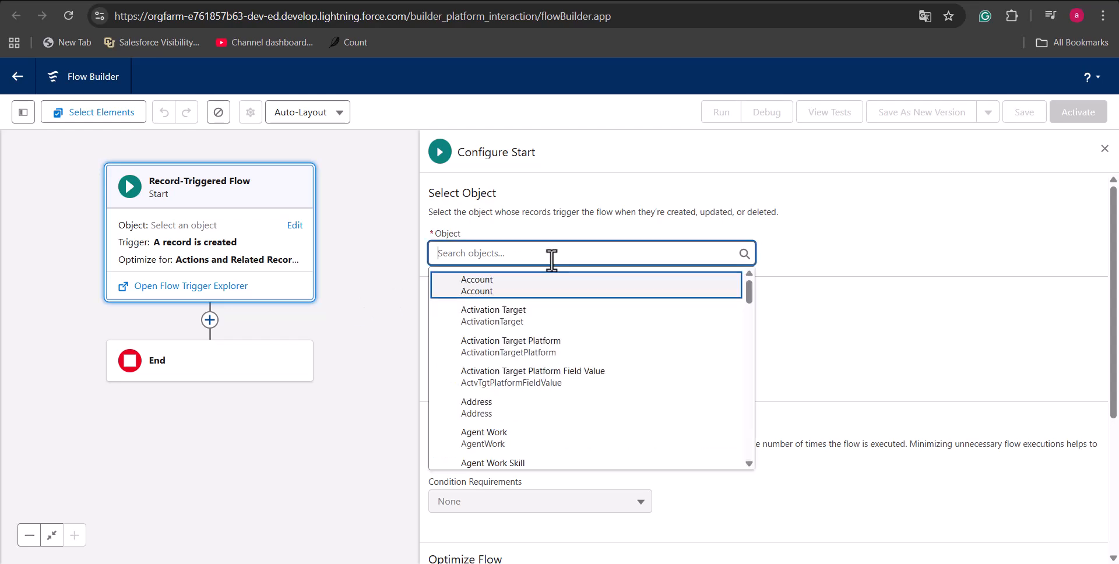
click(527, 287)
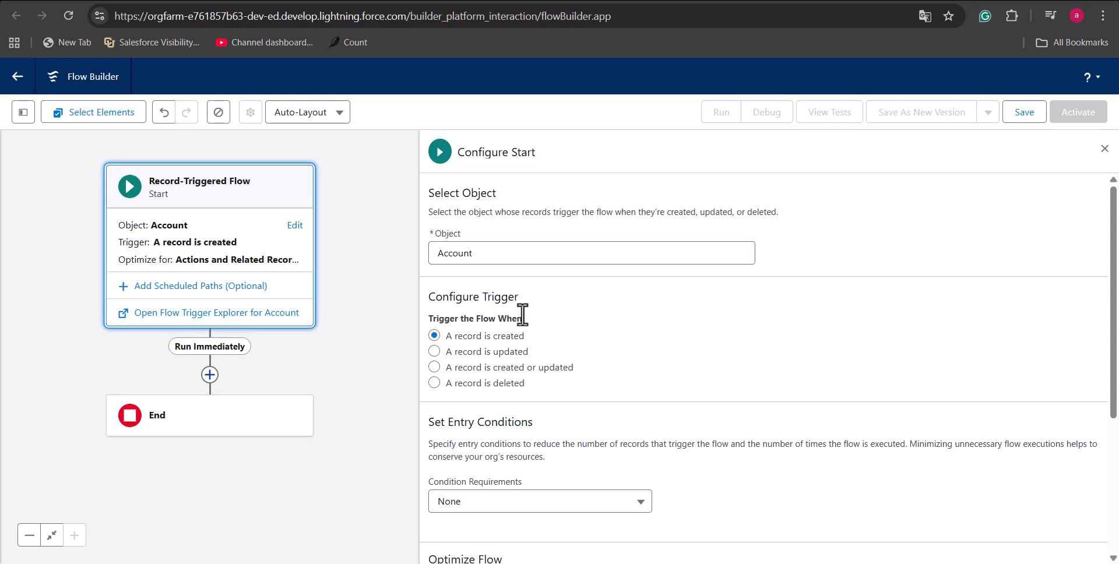
click(435, 352)
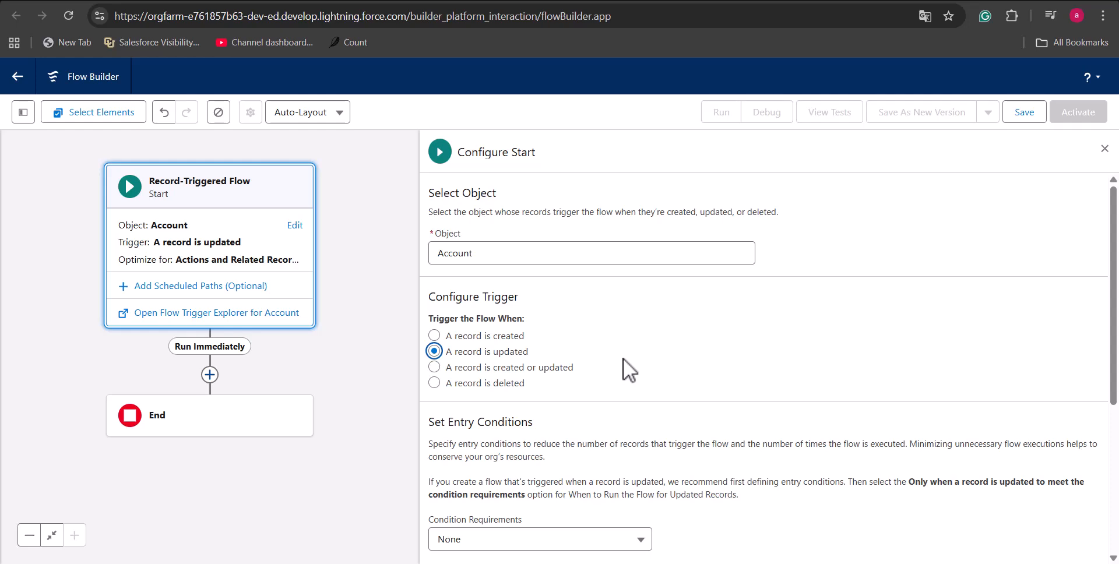
Set the entry condition requirements to All Conditions Are Met (AND).
scroll(623, 358, down, 4)
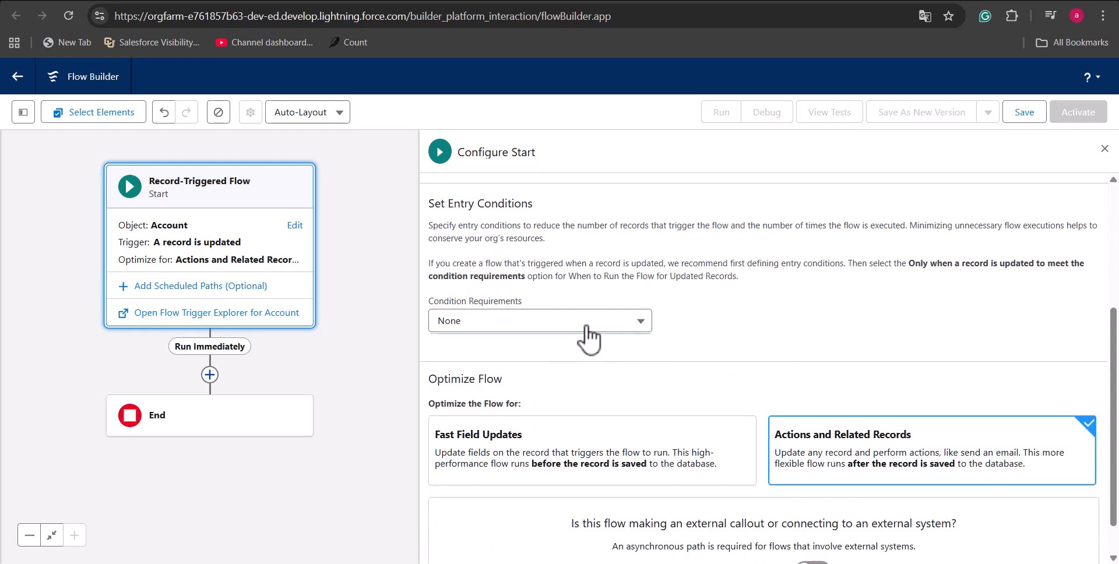
click(589, 331)
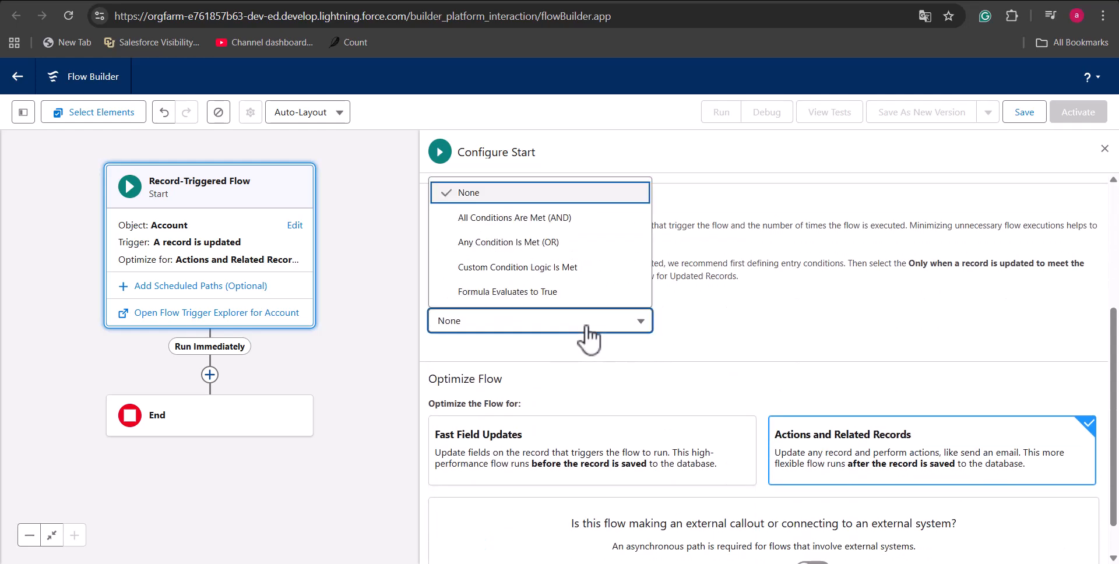
click(491, 219)
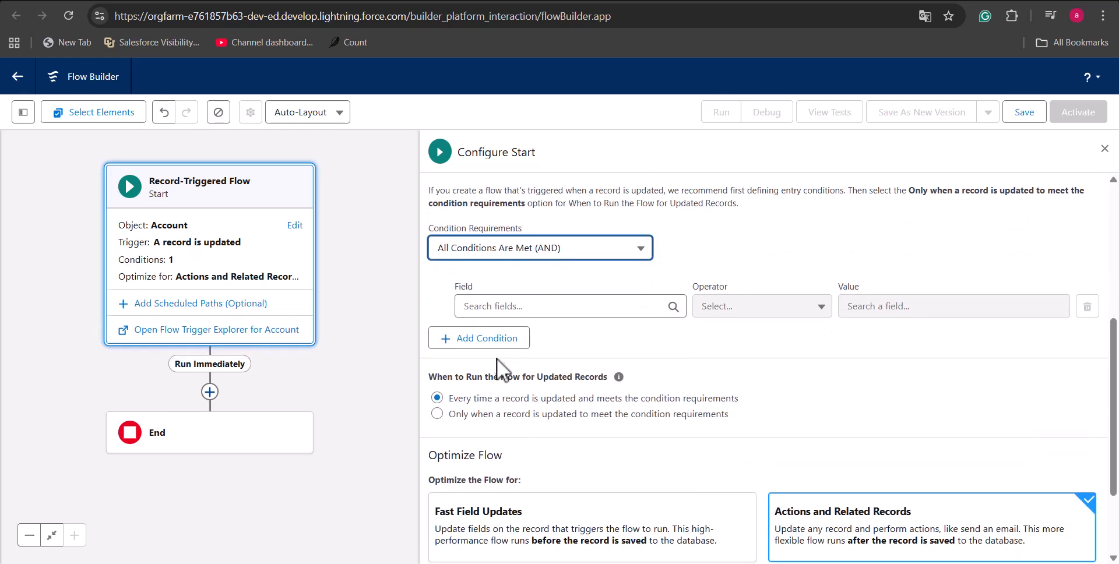
Define the entry condition as Owner ID Is Changed True, and close the start configuration.
click(493, 307)
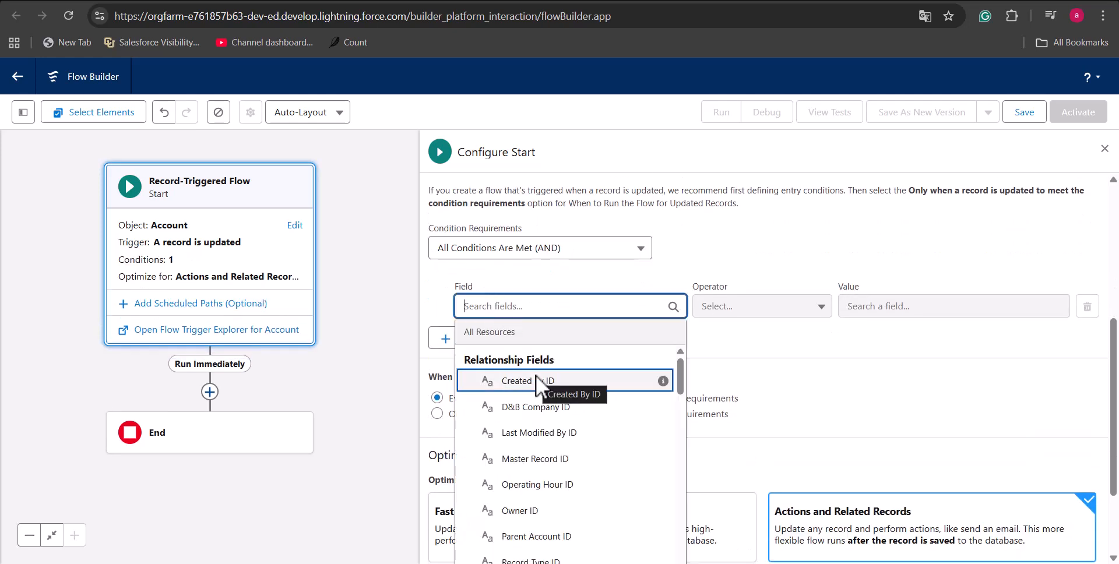
text(o)
text(n)
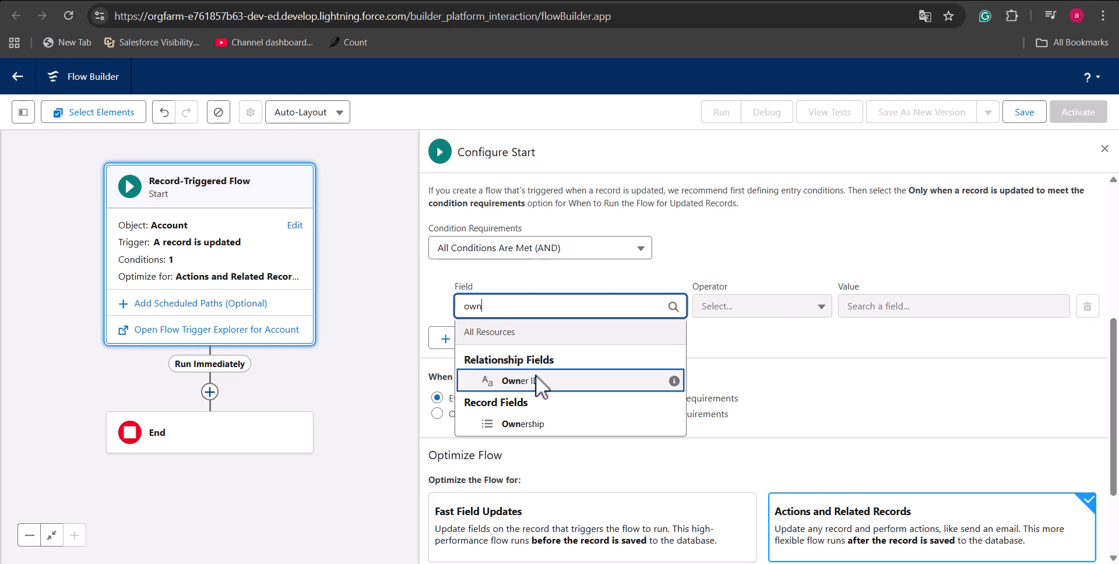
click(534, 381)
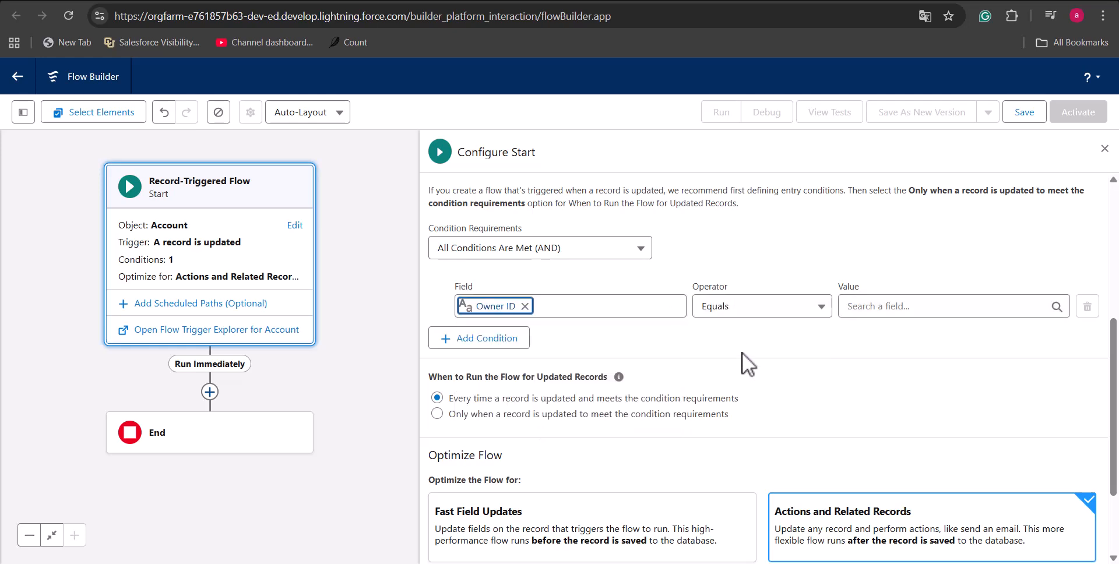
click(737, 315)
click(733, 481)
click(897, 307)
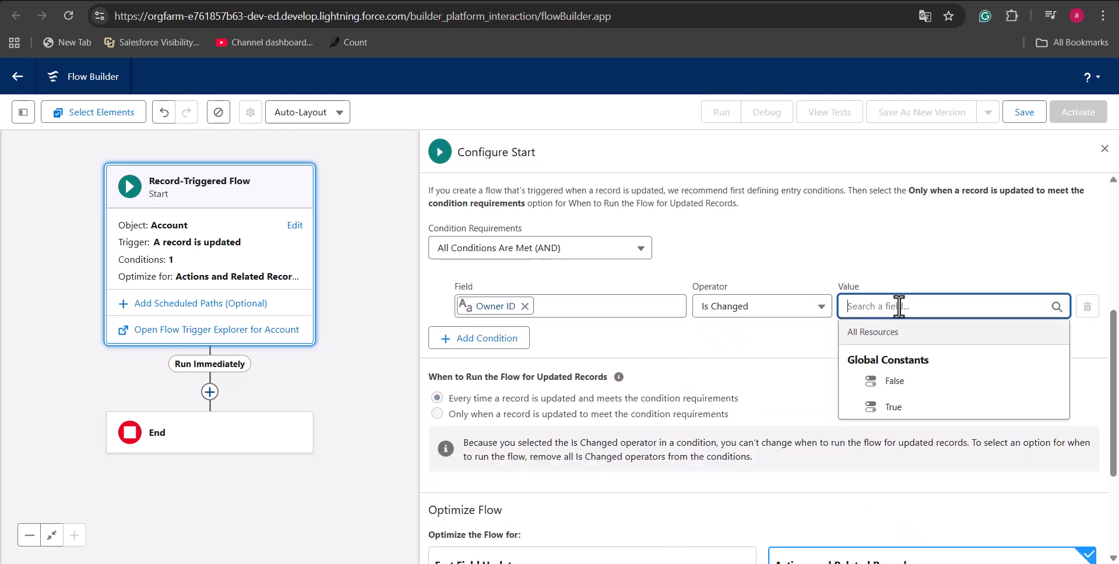
click(825, 408)
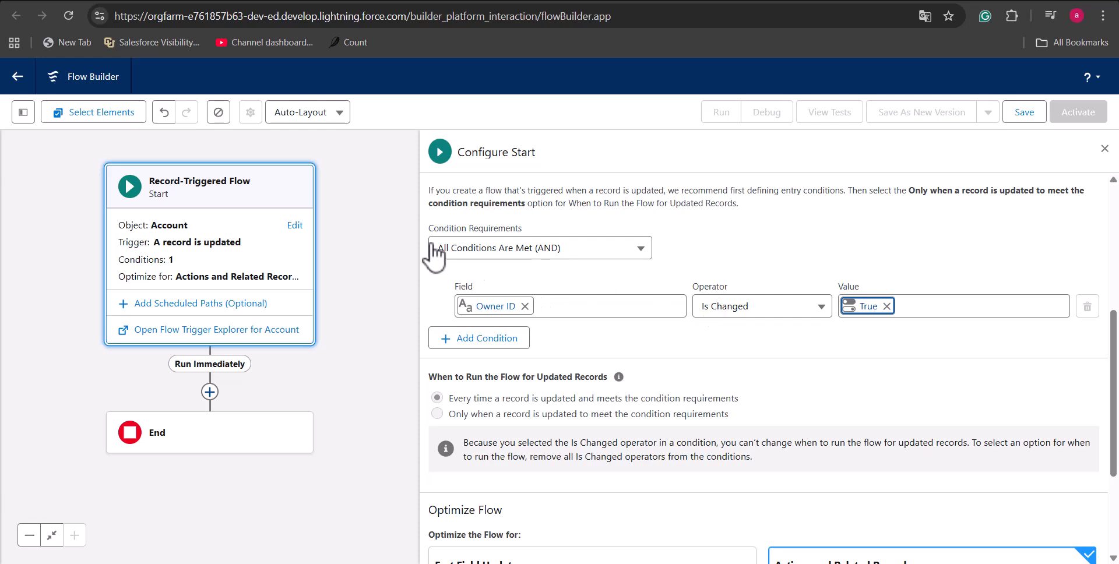
click(1104, 148)
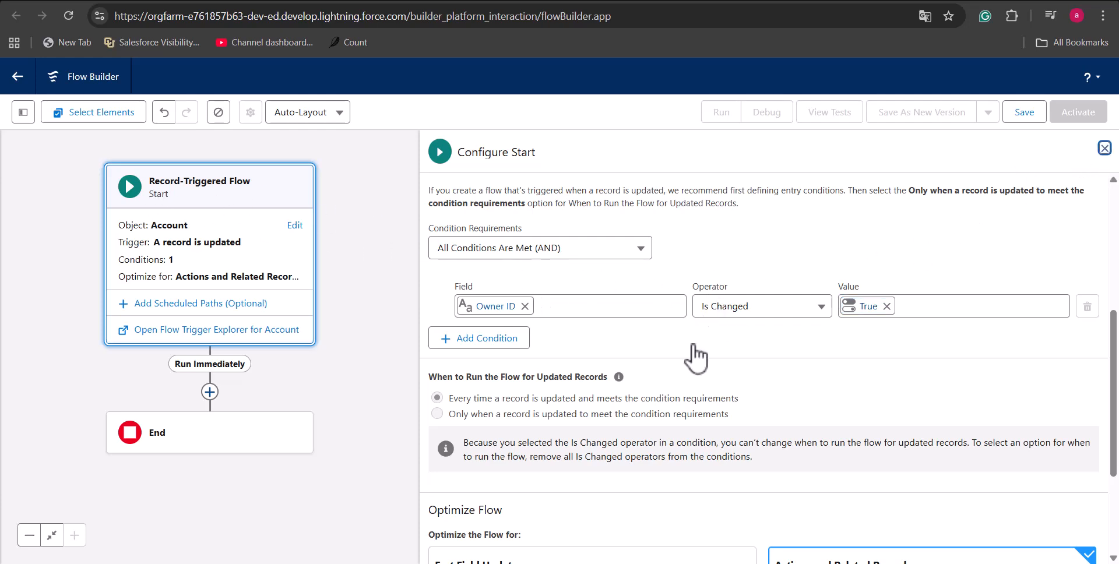
Add an Update Related Records element after the start and label it "Update related Contacts".
click(399, 243)
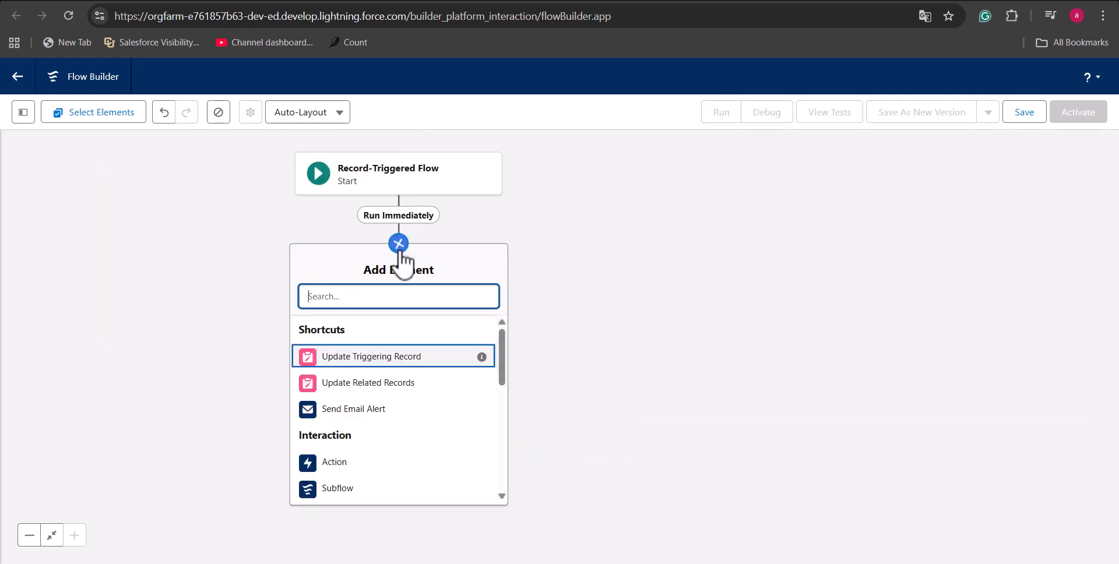
click(384, 389)
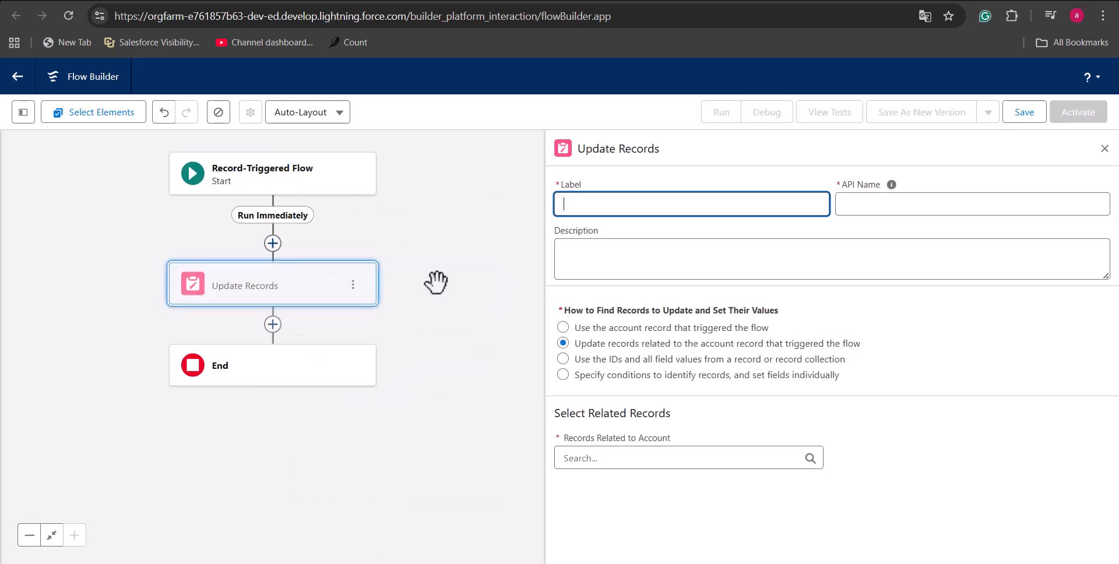
click(614, 201)
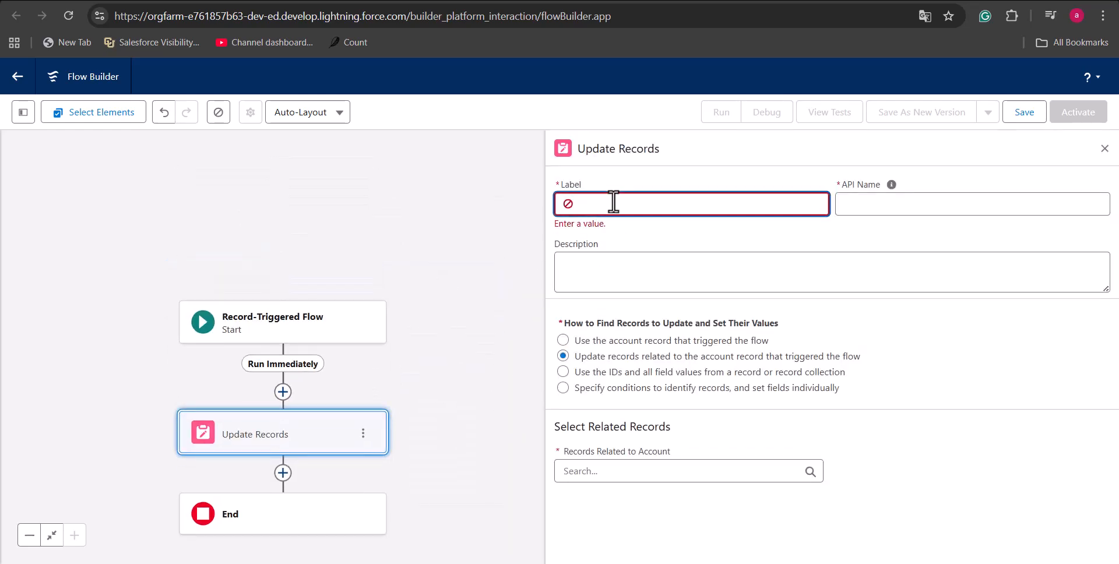
text(Update related Contacts)
click(932, 204)
click(869, 266)
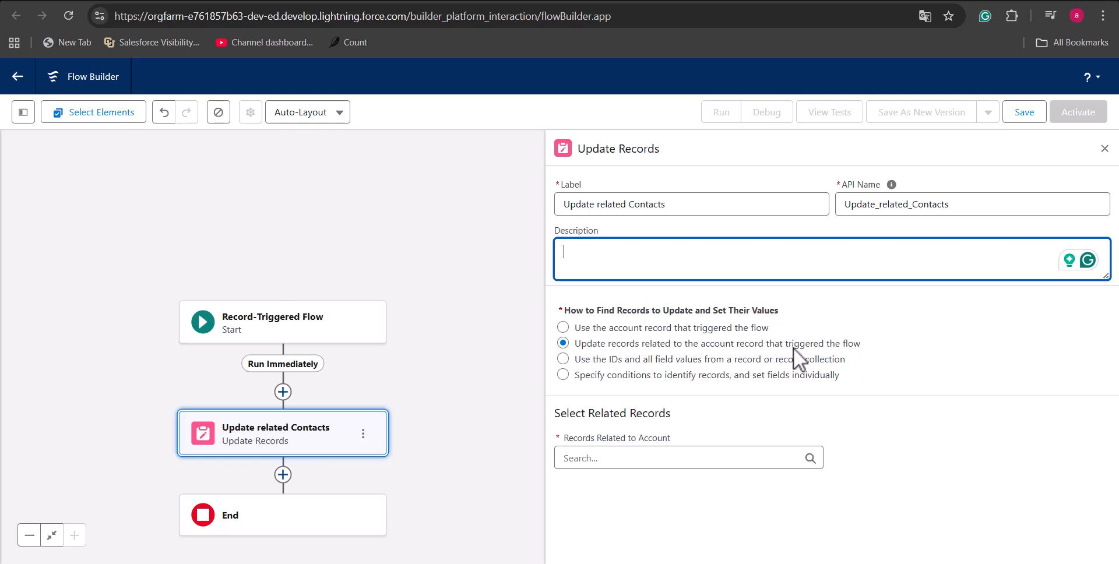
Choose Triggering Account > Contacts as the related records to update.
drag(545, 469, 560, 415)
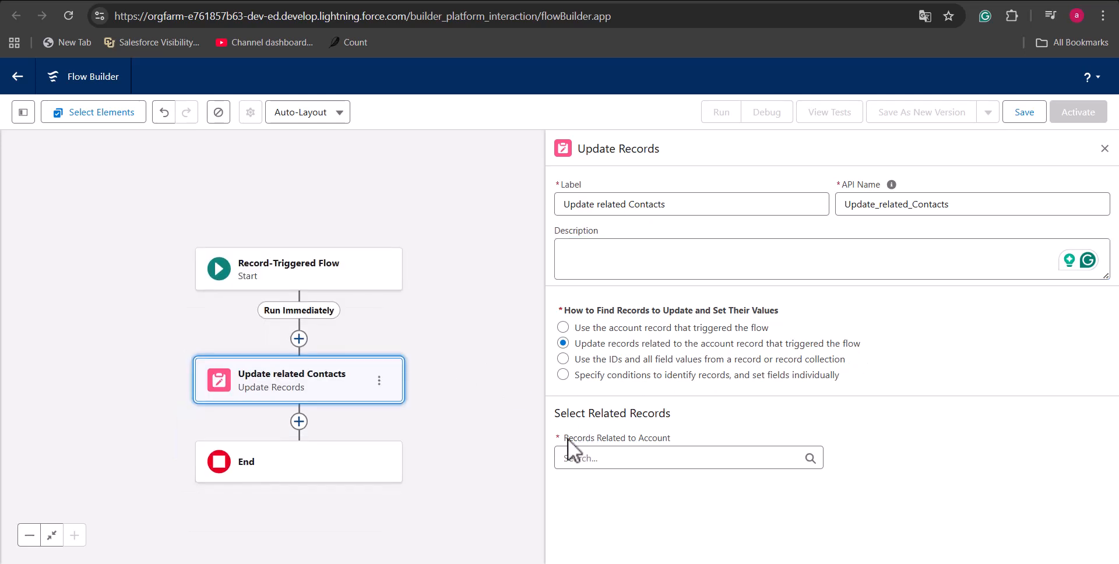
click(647, 459)
text(co)
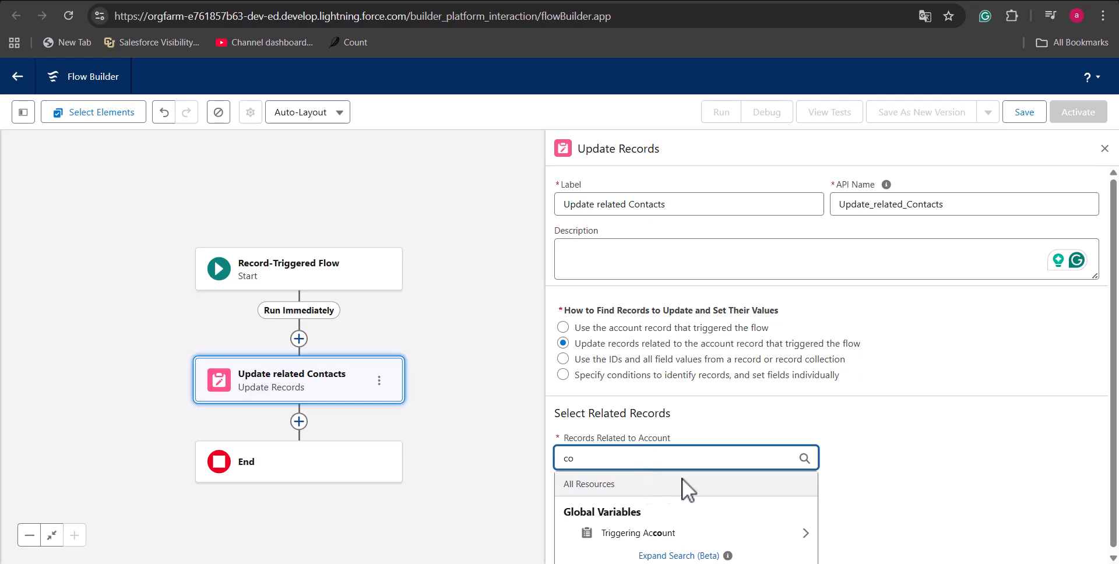
click(742, 528)
scroll(757, 468, down, 3)
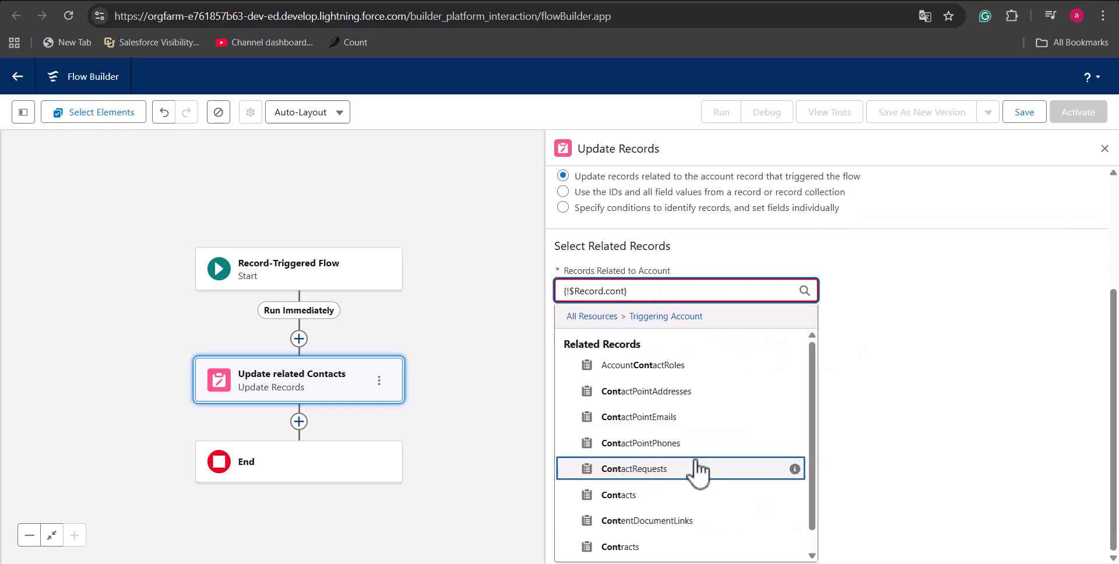
click(694, 475)
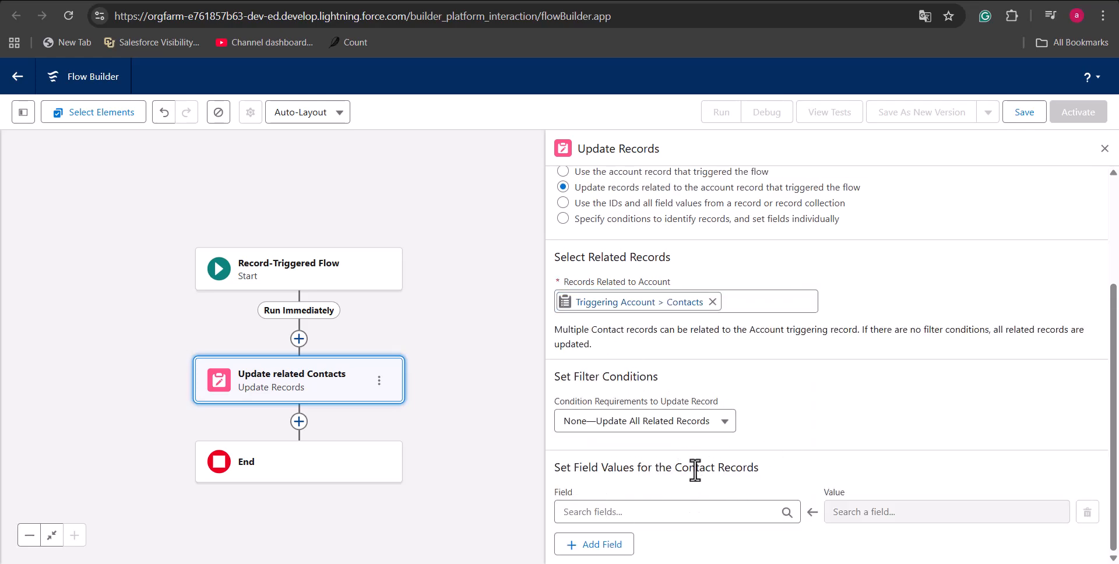
Set the contact records' Owner ID field to Triggering Account > Owner ID, and close the element's settings.
click(672, 518)
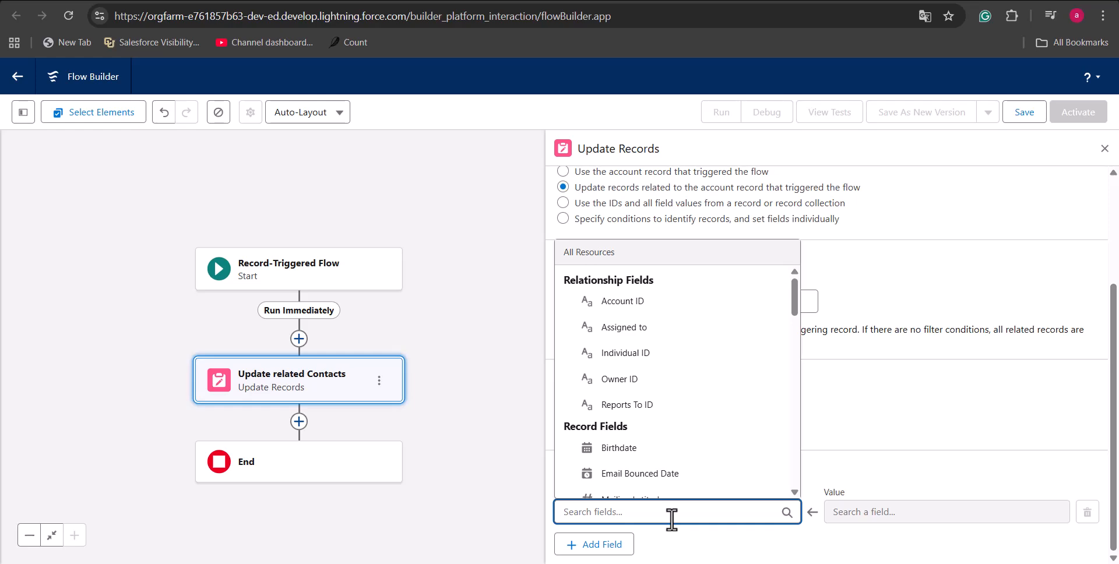
text(owner)
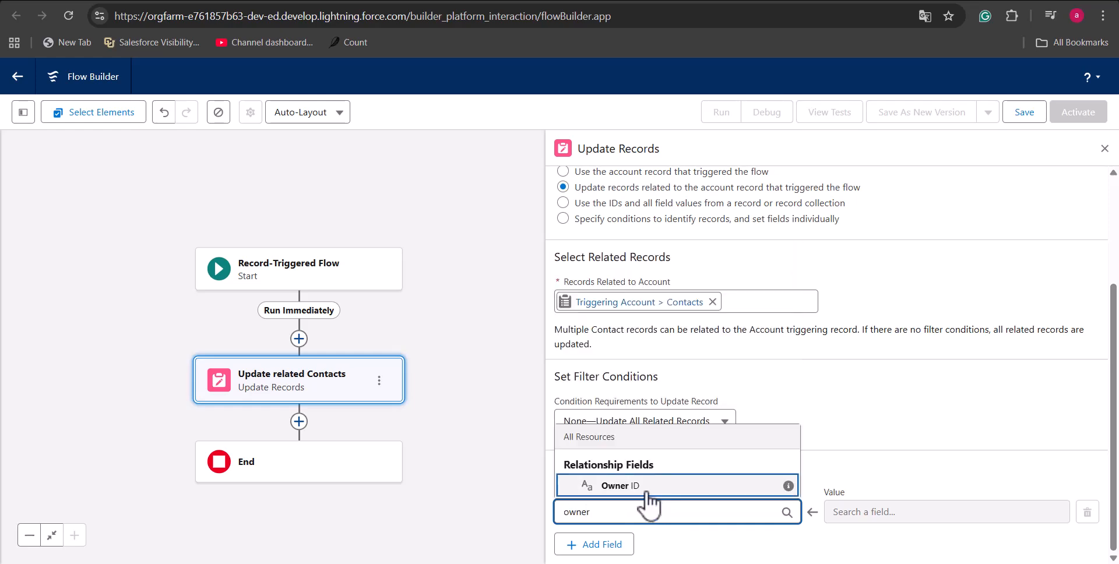
click(646, 490)
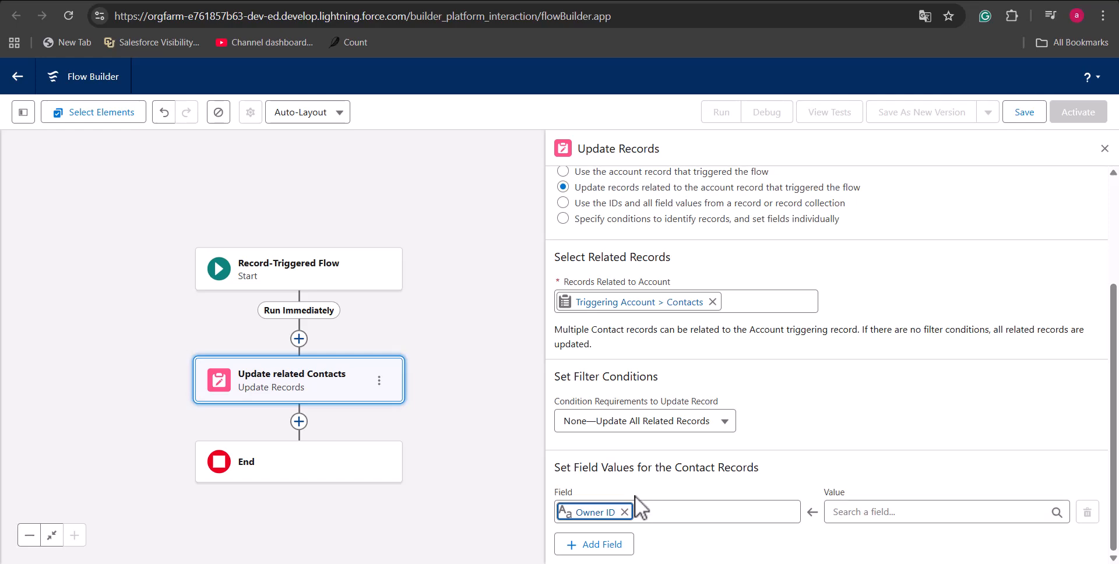
click(871, 512)
text(a)
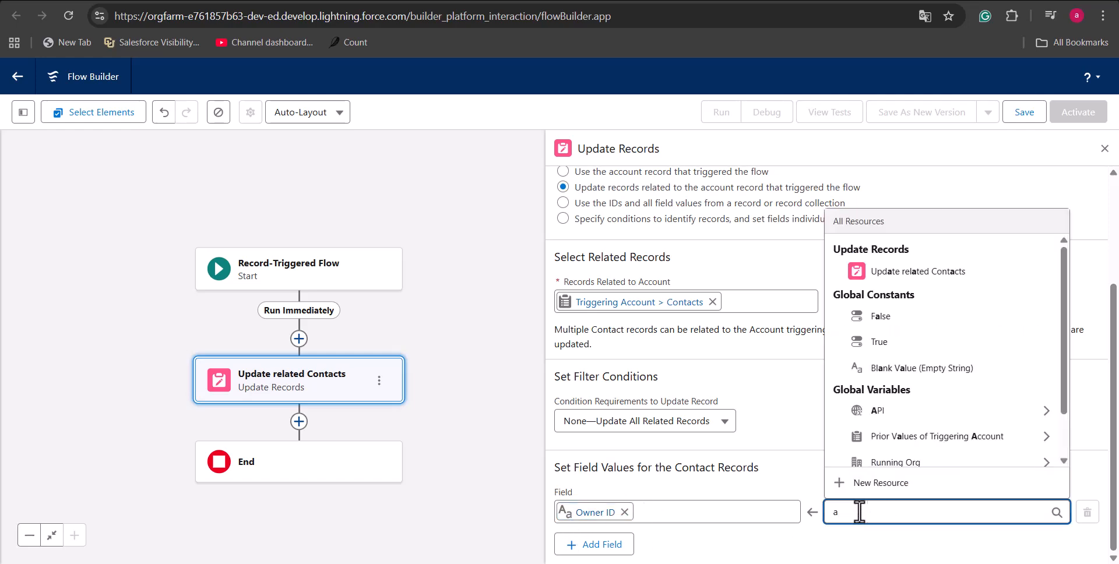
key(BackSpace)
text(tri)
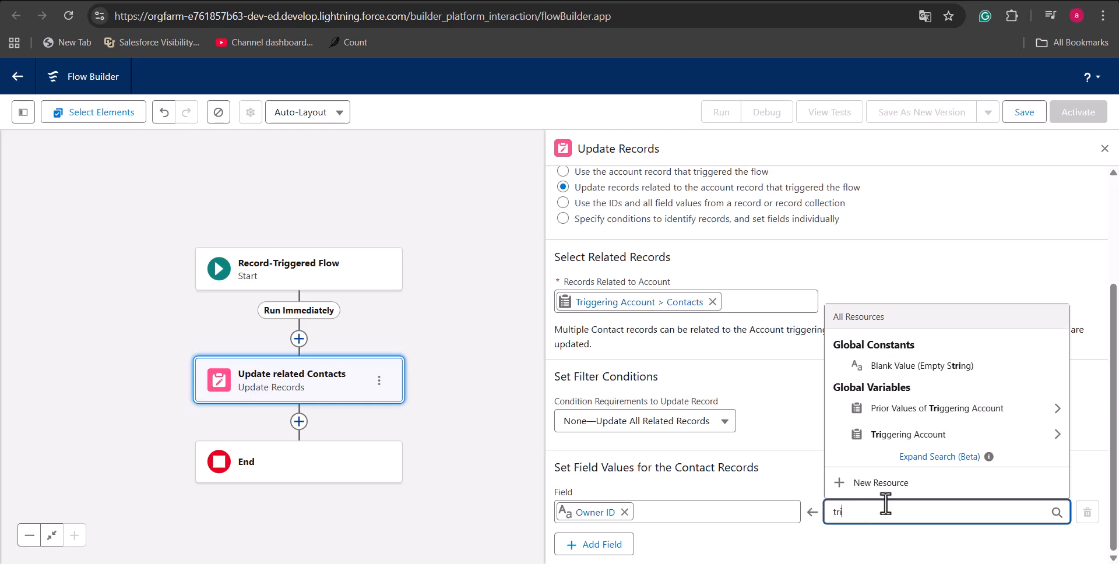
click(916, 437)
scroll(910, 451, down, 1)
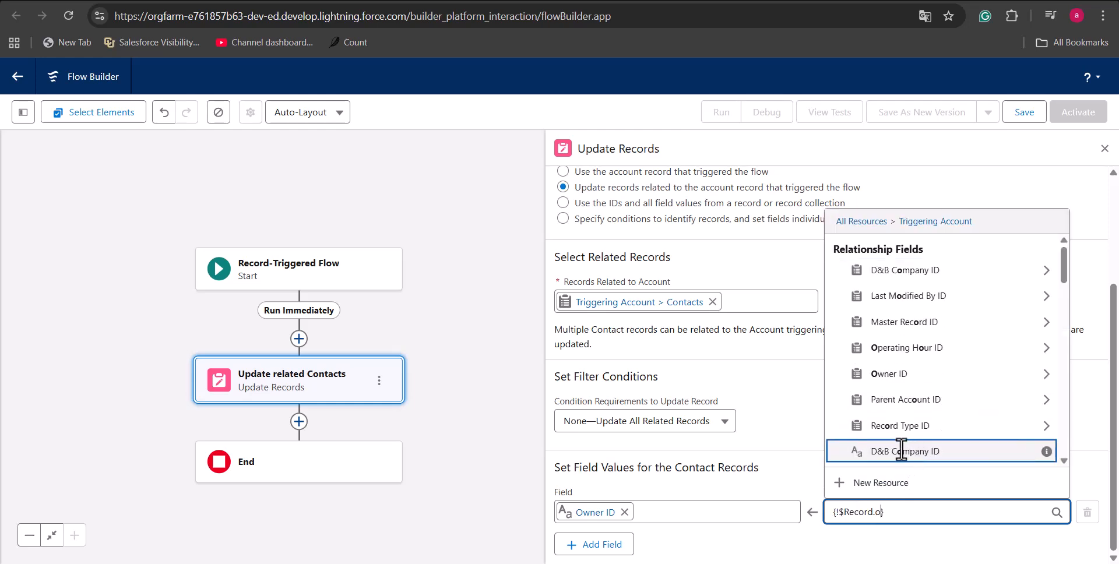
text(own)
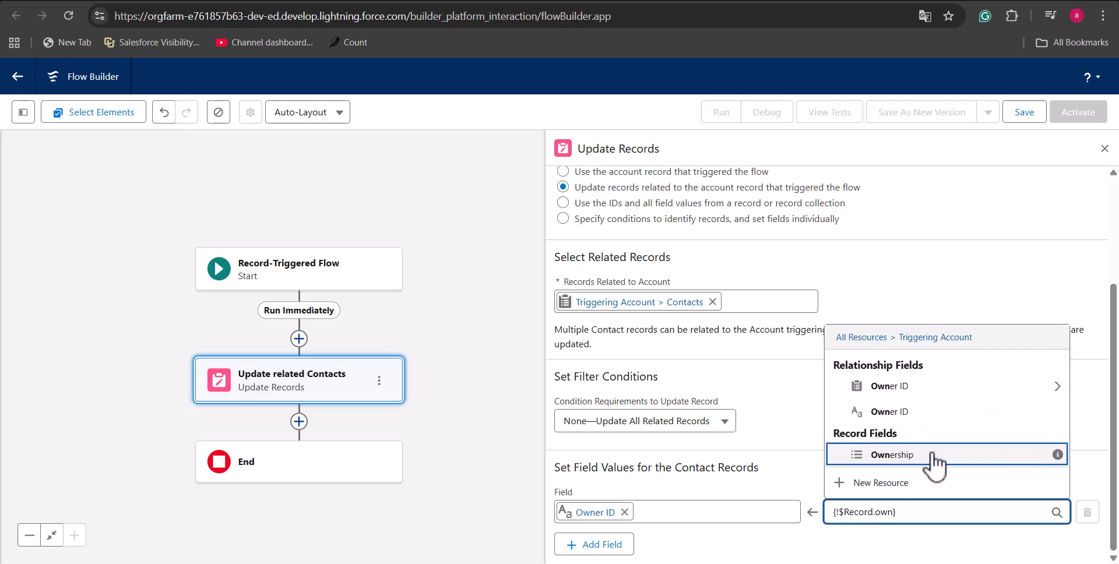
click(911, 418)
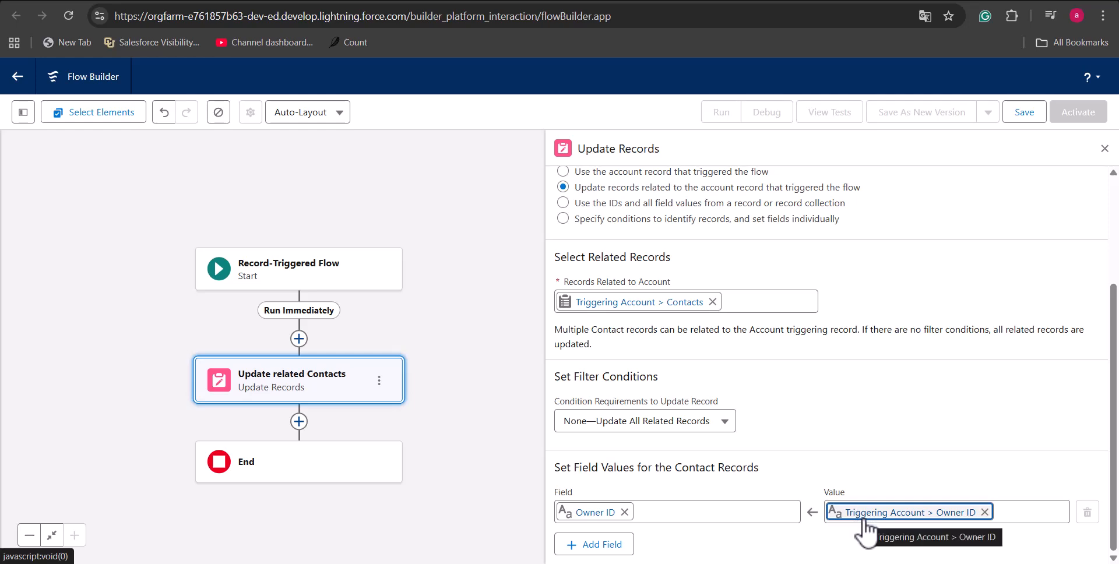
key(Escape)
drag(539, 296, 890, 210)
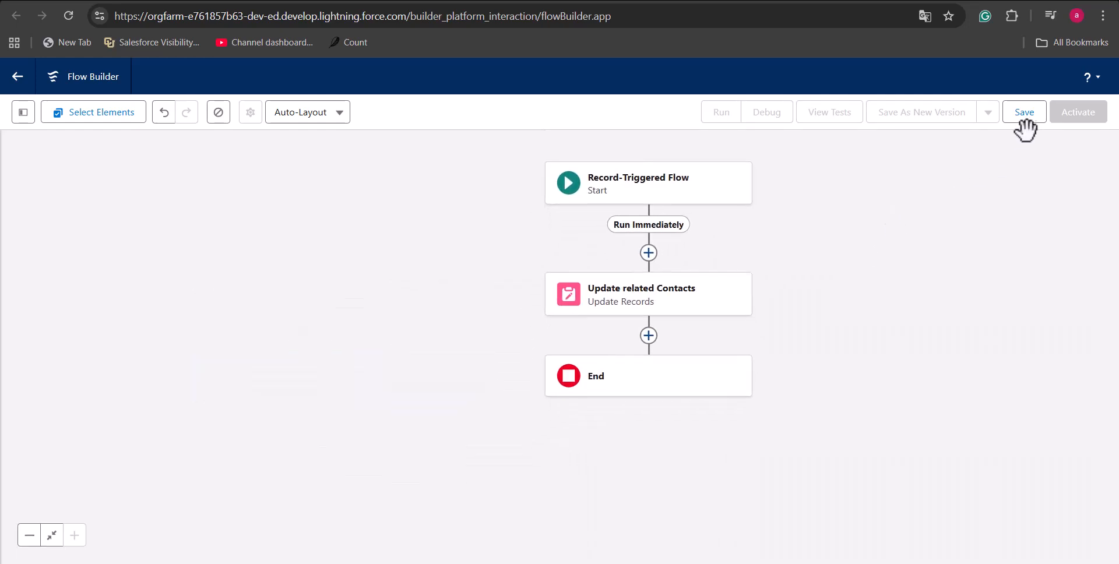
Save the flow with the label "Update related Contact Owner" and activate it.
click(1024, 117)
click(358, 271)
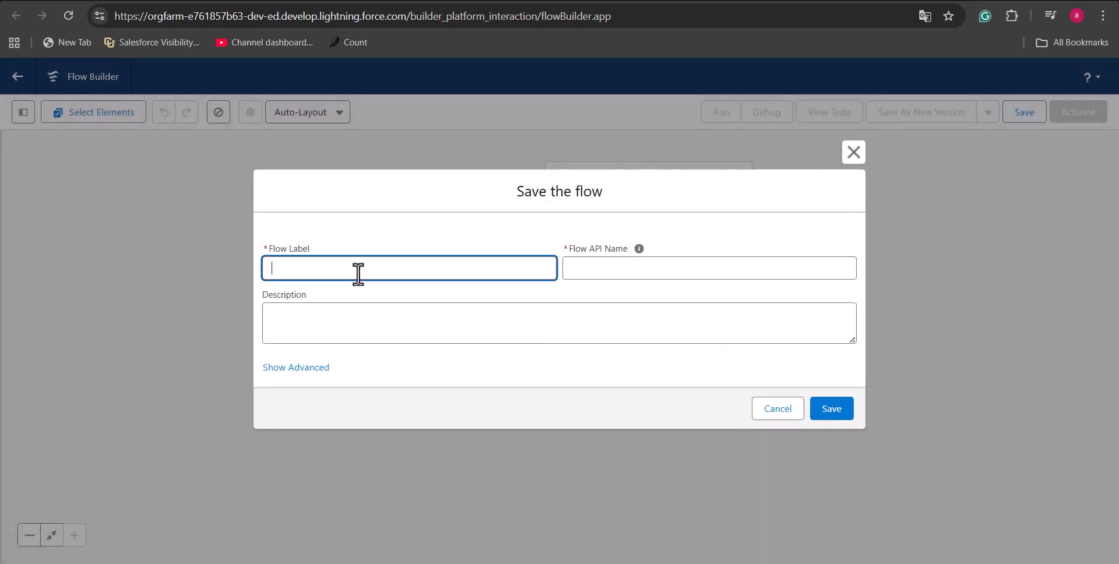
text(Update relted Contact Owner)
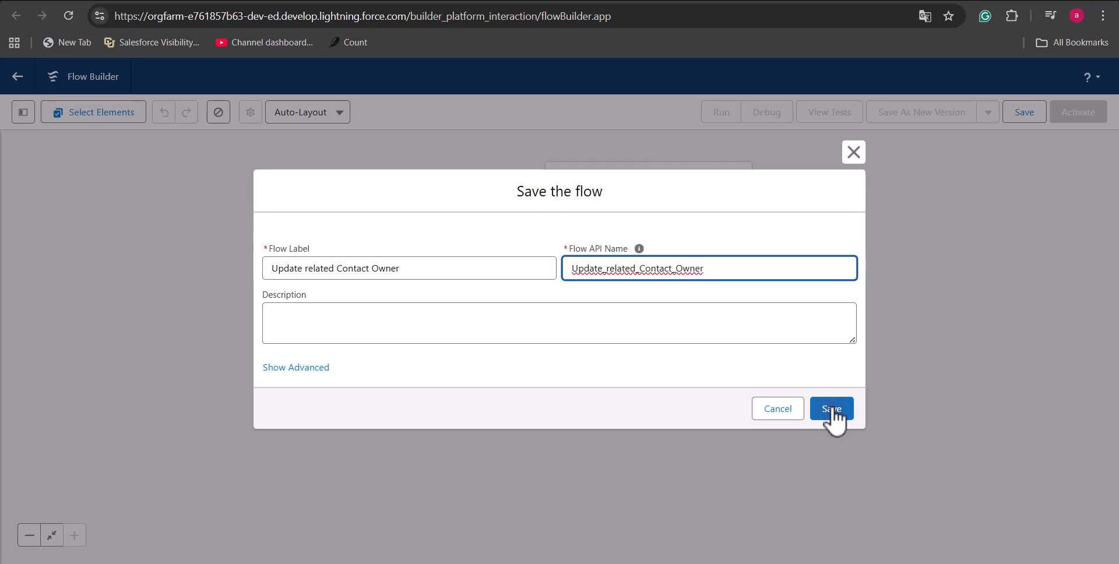
click(832, 409)
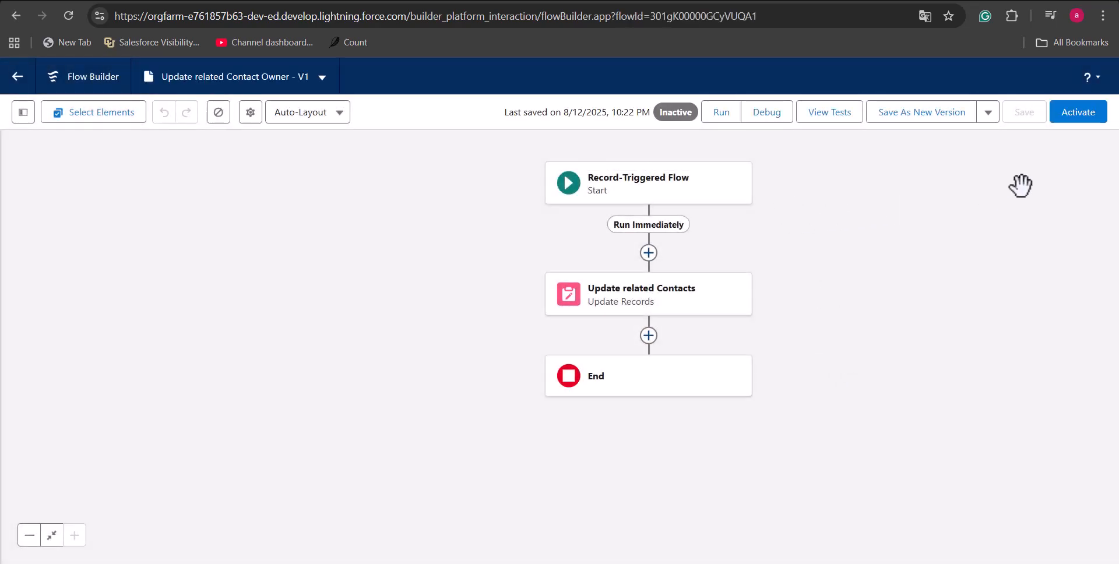
click(1077, 114)
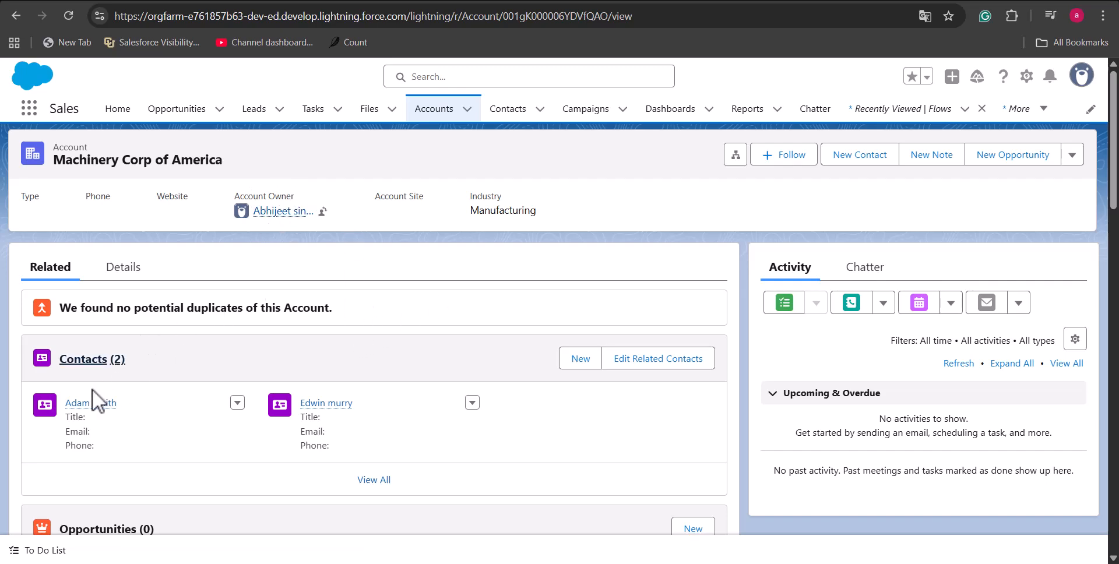
Change the account owner of Machinery Corp of America to another user and check a related contact's owner.
mouse_move(78, 403)
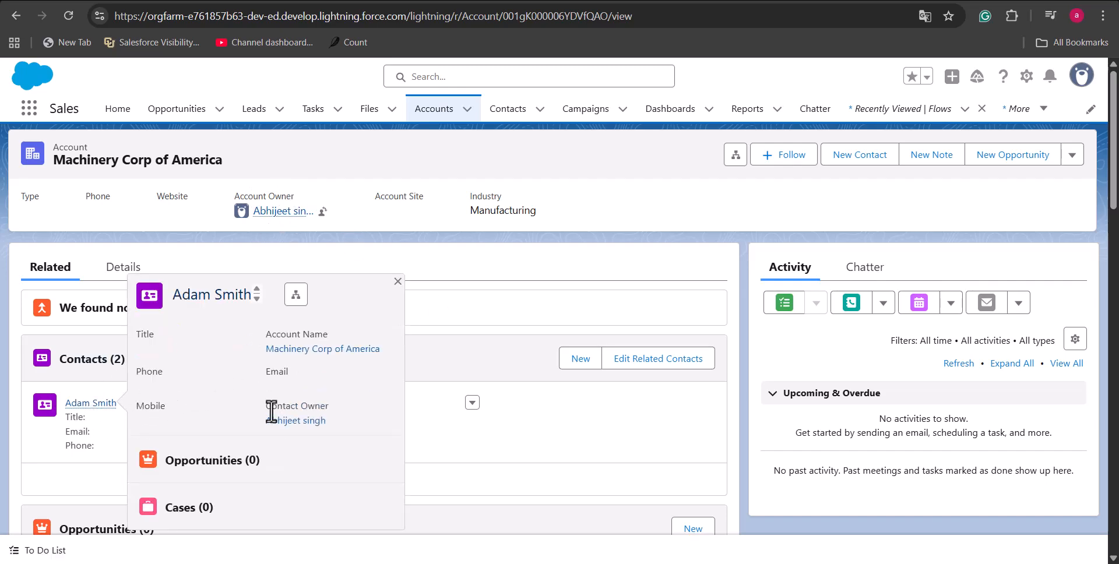
click(322, 211)
click(429, 204)
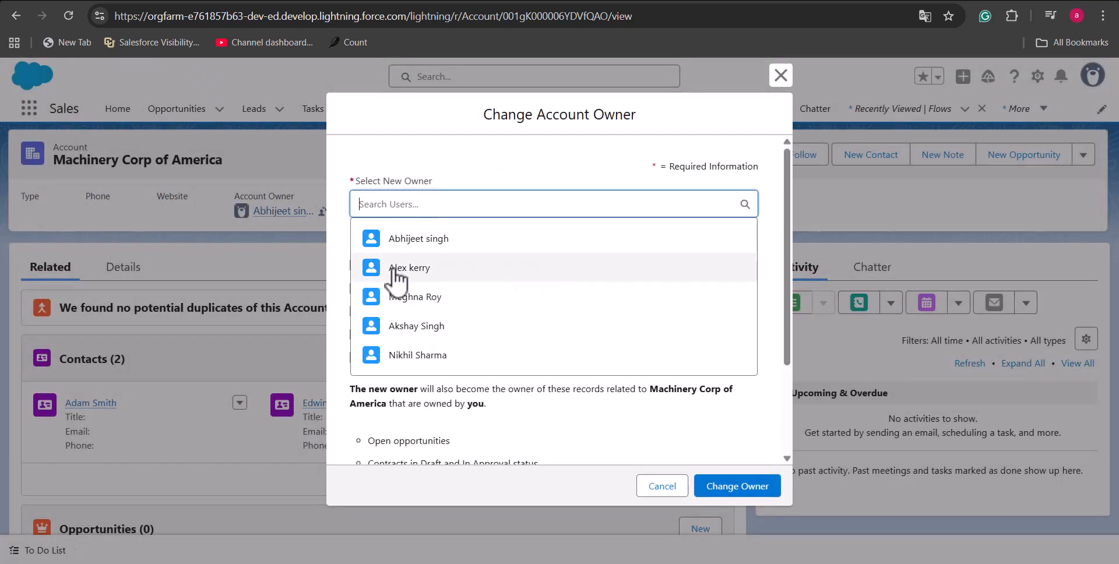
click(430, 270)
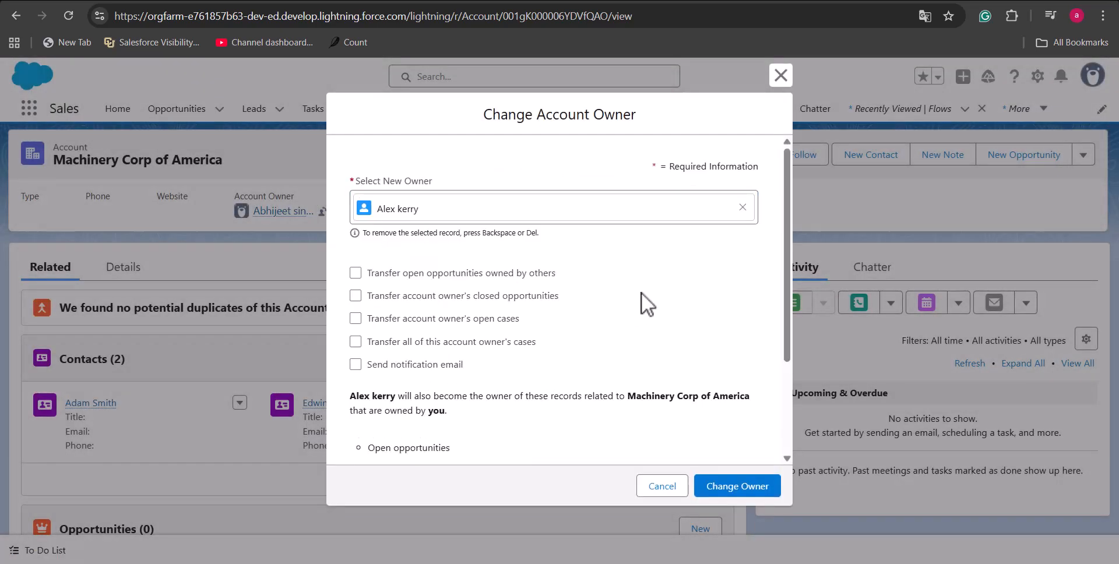
click(738, 493)
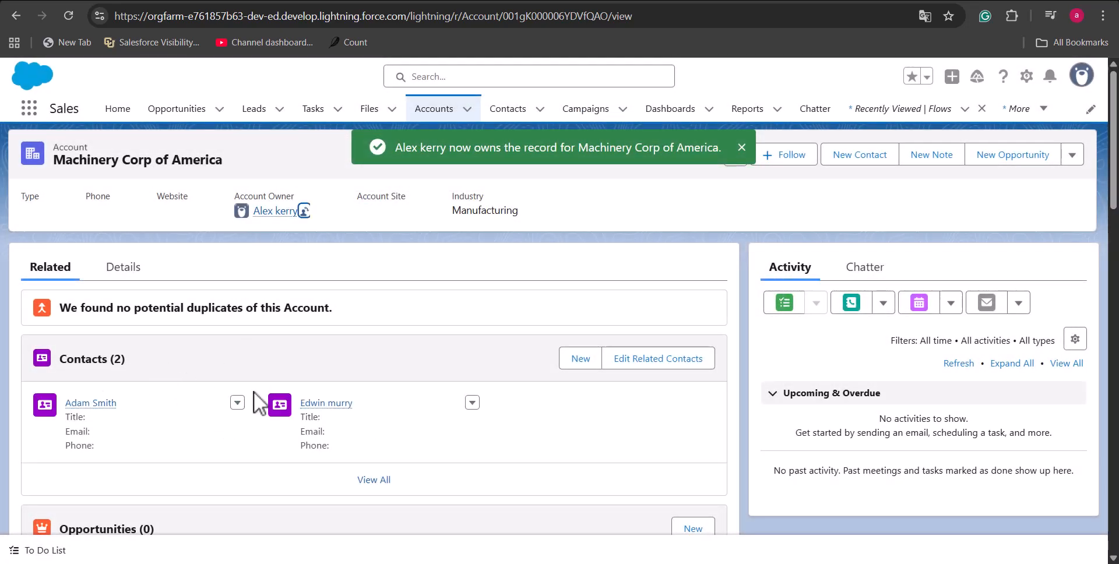
mouse_move(103, 405)
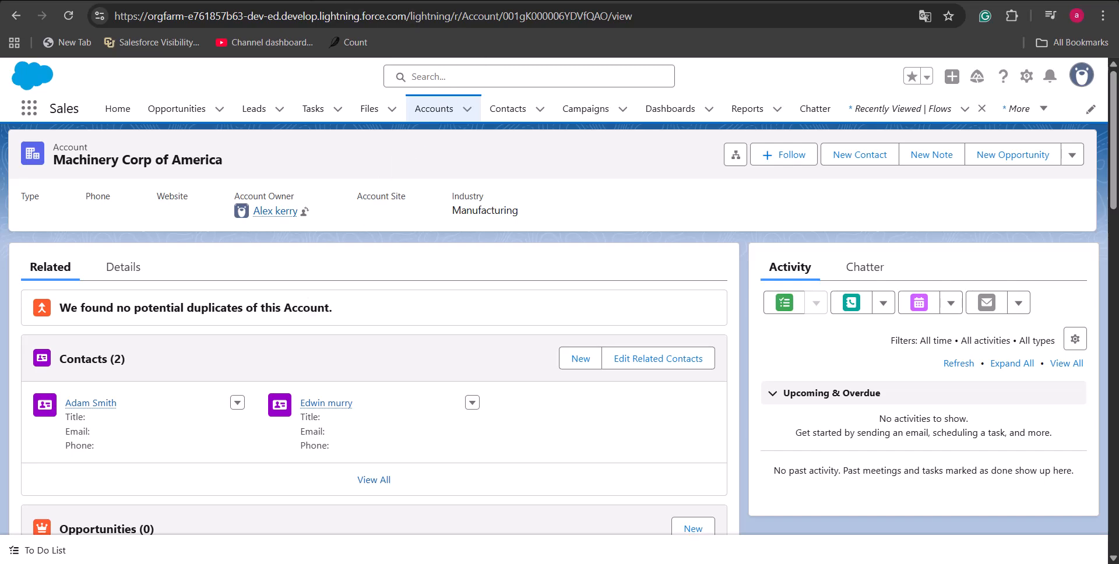
Return to the Flows setup page and create another record-triggered flow from the triggered automations category.
click(285, 1)
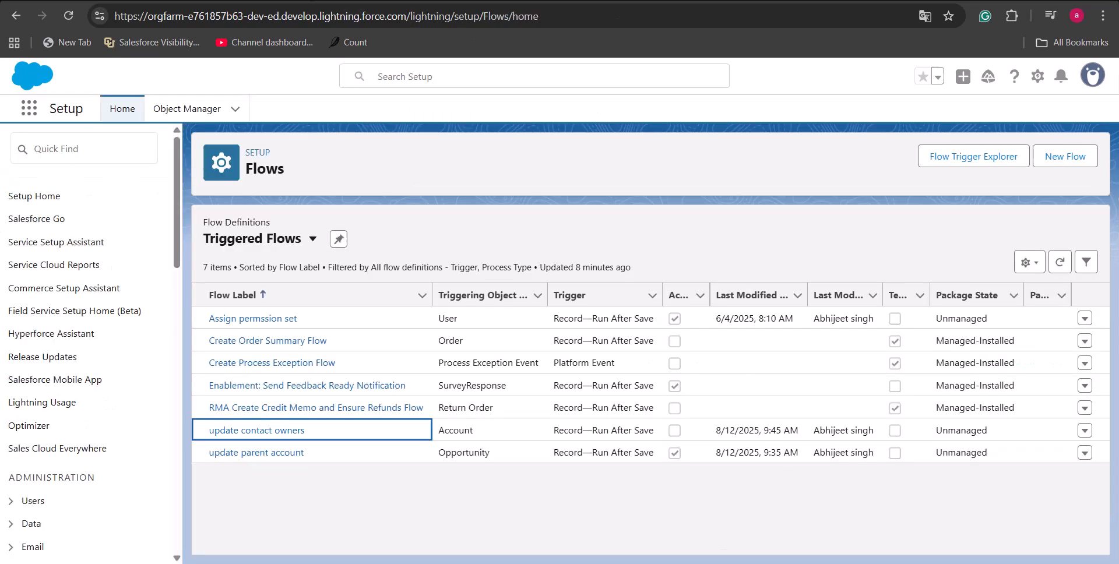
click(1074, 162)
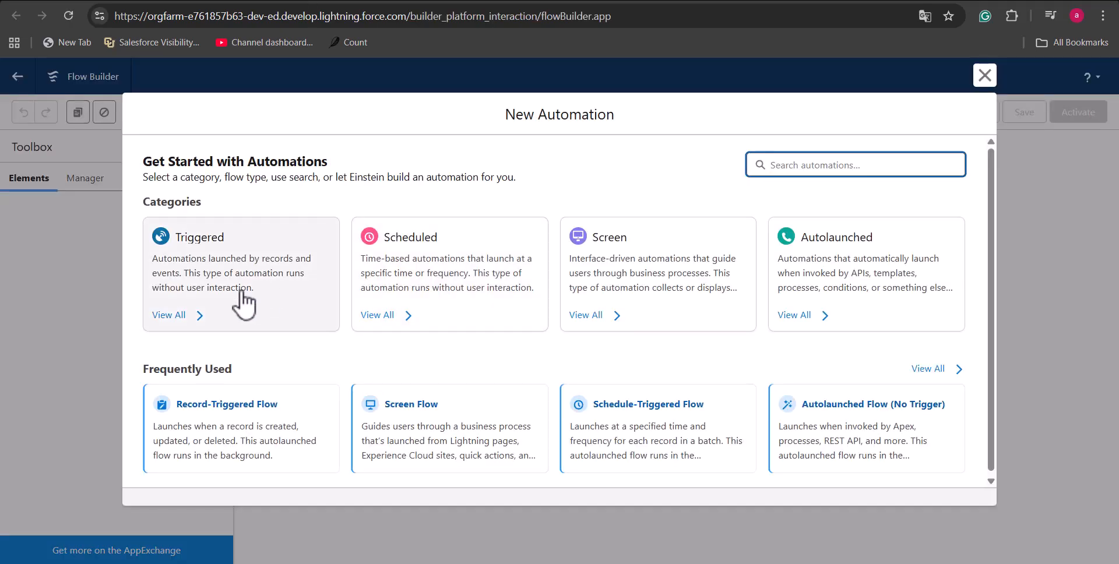
click(242, 303)
click(373, 353)
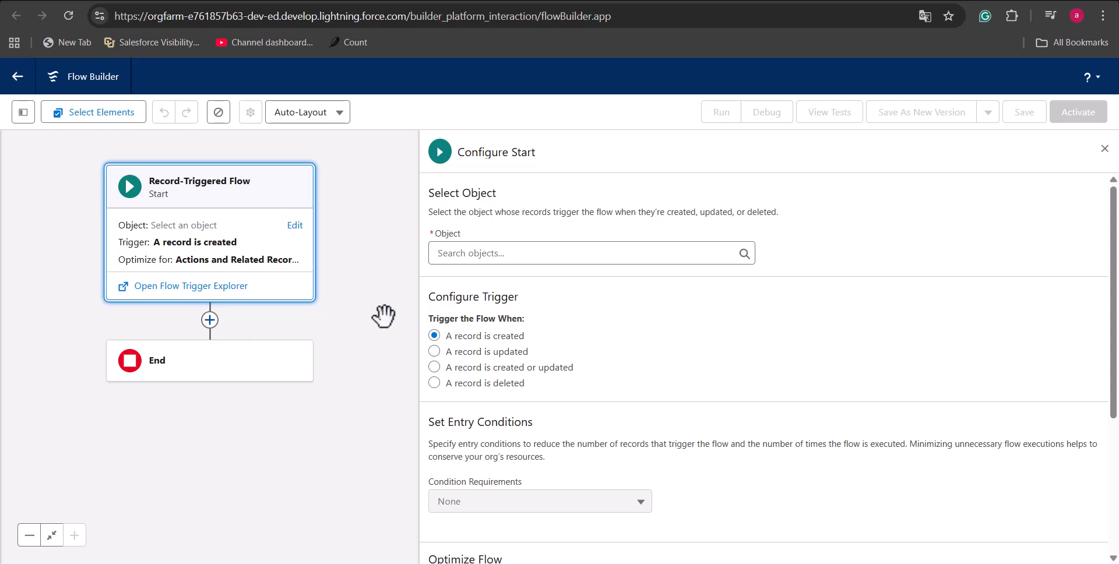
Choose Opportunity as the triggering object and run the flow when a record is updated.
click(508, 253)
click(363, 242)
click(511, 252)
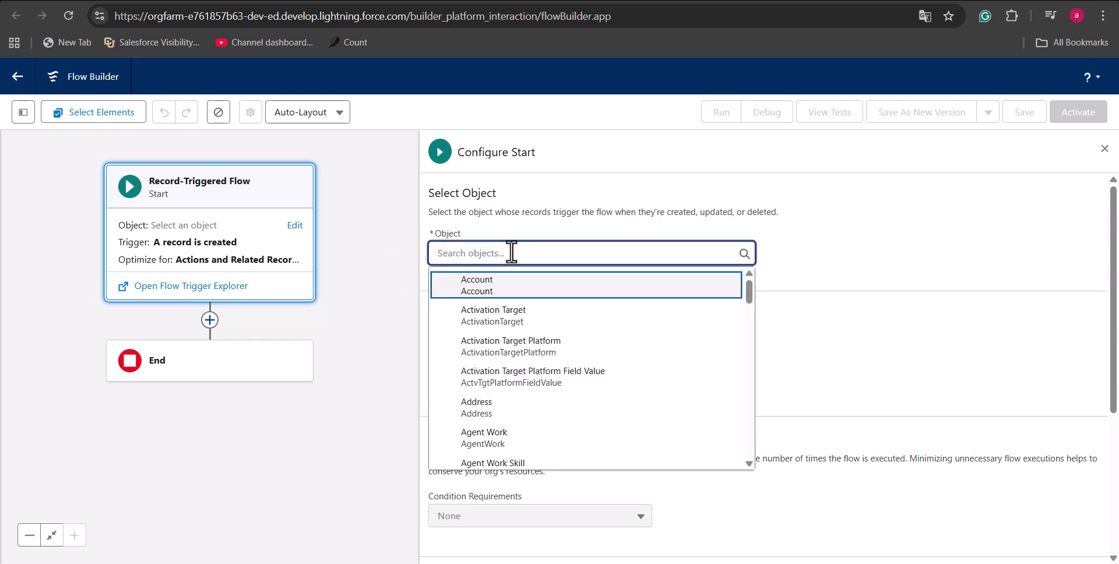
text(opp)
click(513, 282)
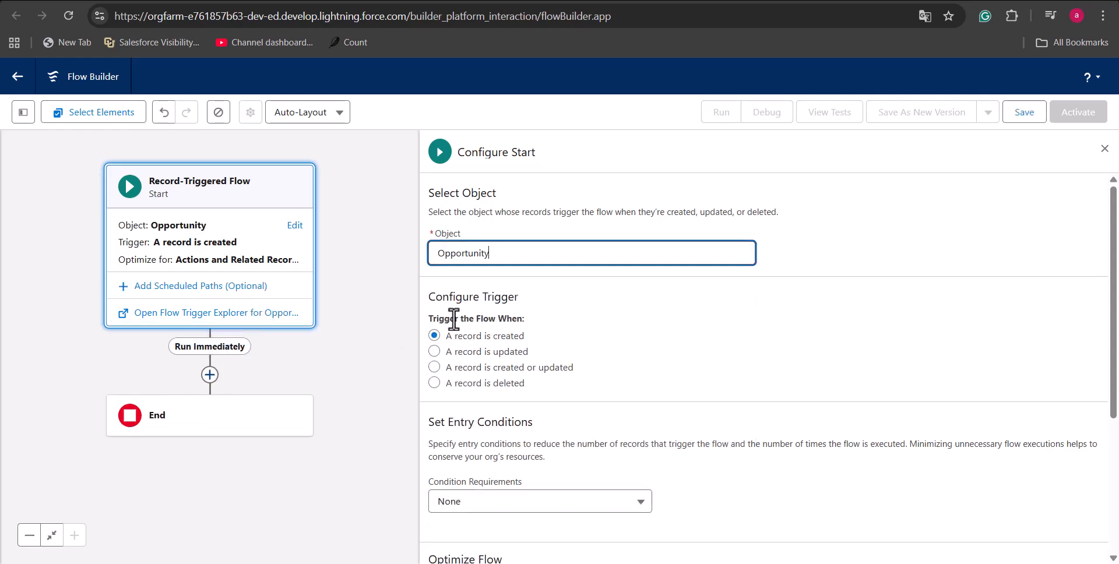
click(435, 351)
Set the entry requirements to All Conditions Are Met (AND), with a condition on Owner ID using the Is Changed operator.
scroll(665, 372, down, 4)
click(520, 278)
click(523, 334)
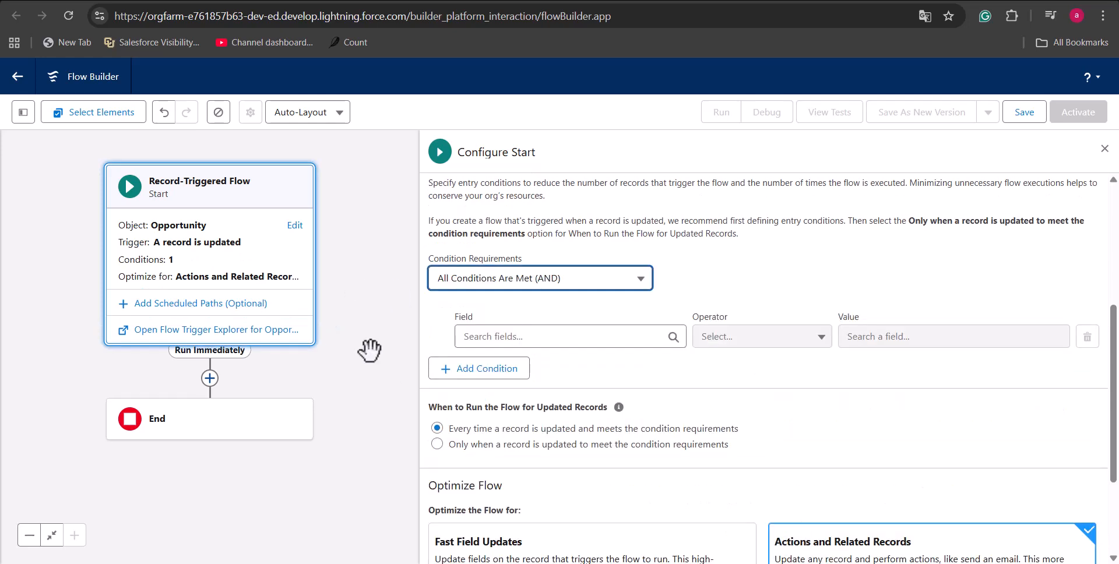
click(566, 341)
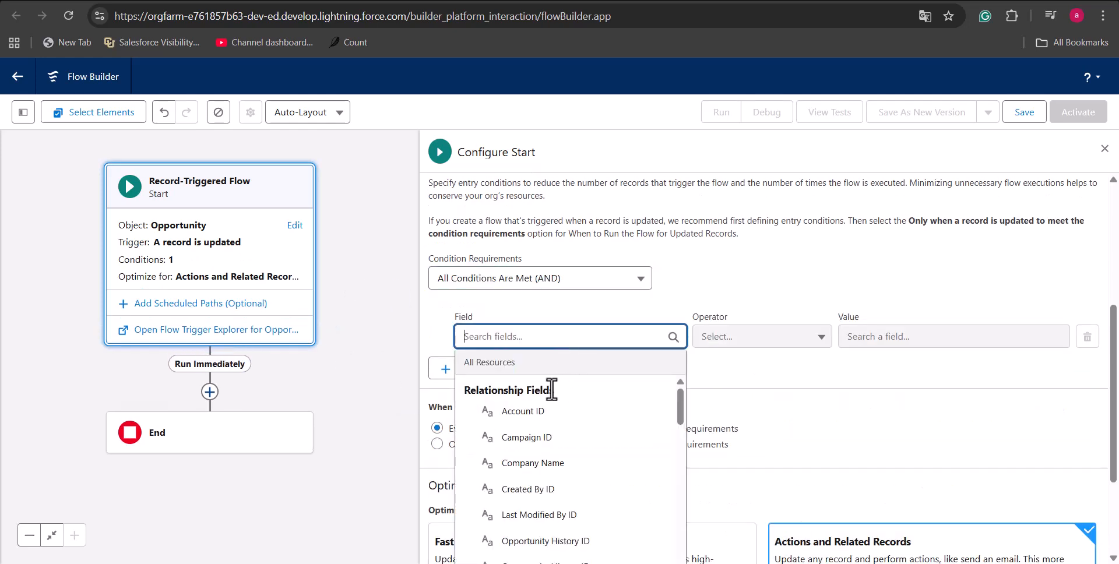
scroll(561, 420, down, 3)
click(544, 430)
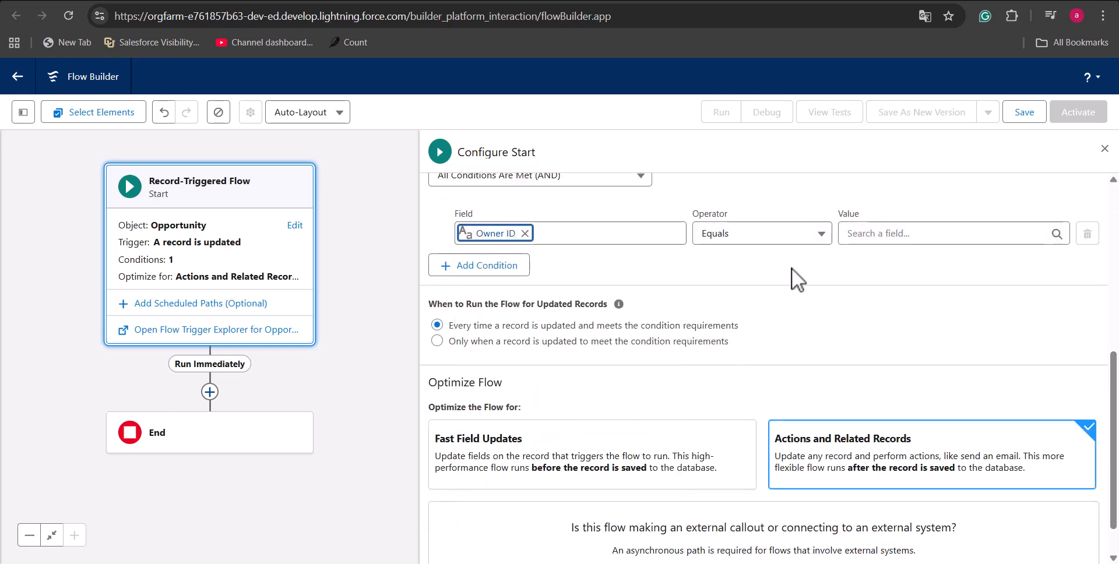
click(775, 234)
click(723, 411)
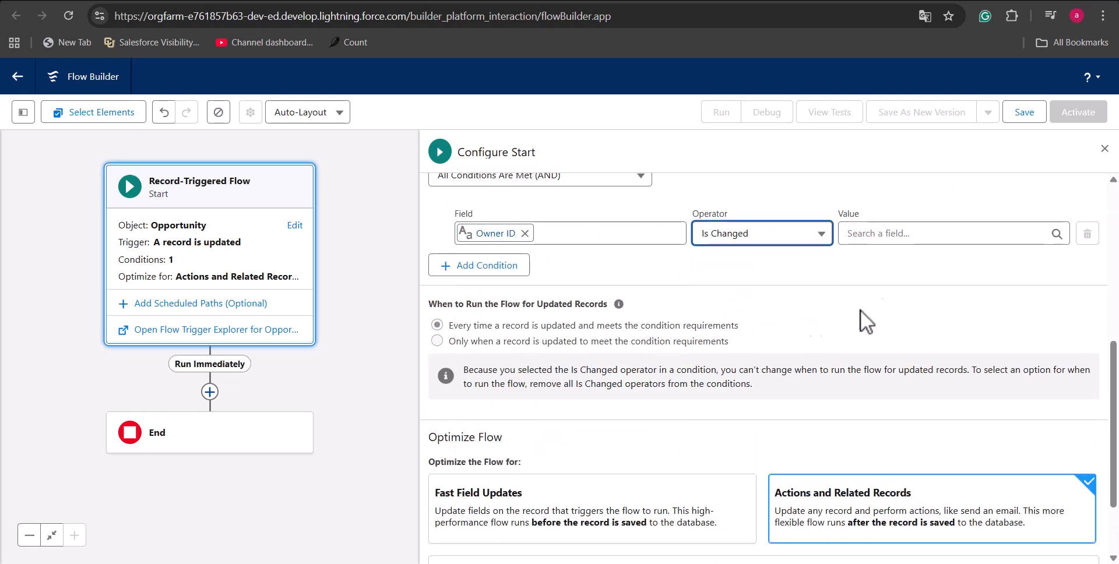
click(892, 233)
click(888, 366)
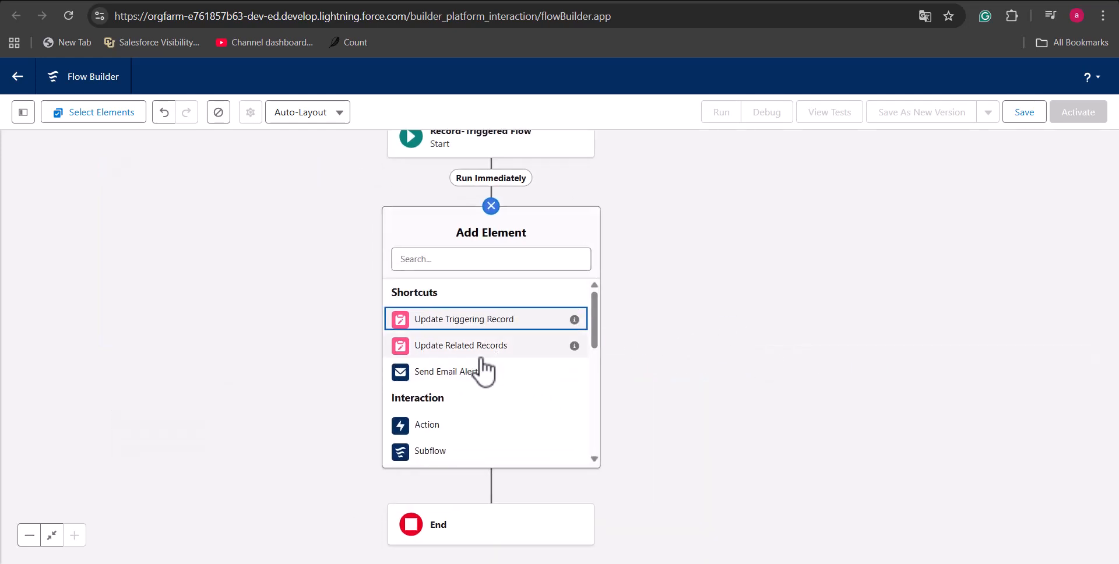
Add a Get Records element labelled "Get account" after the start element and set its object to Account.
scroll(482, 369, down, 5)
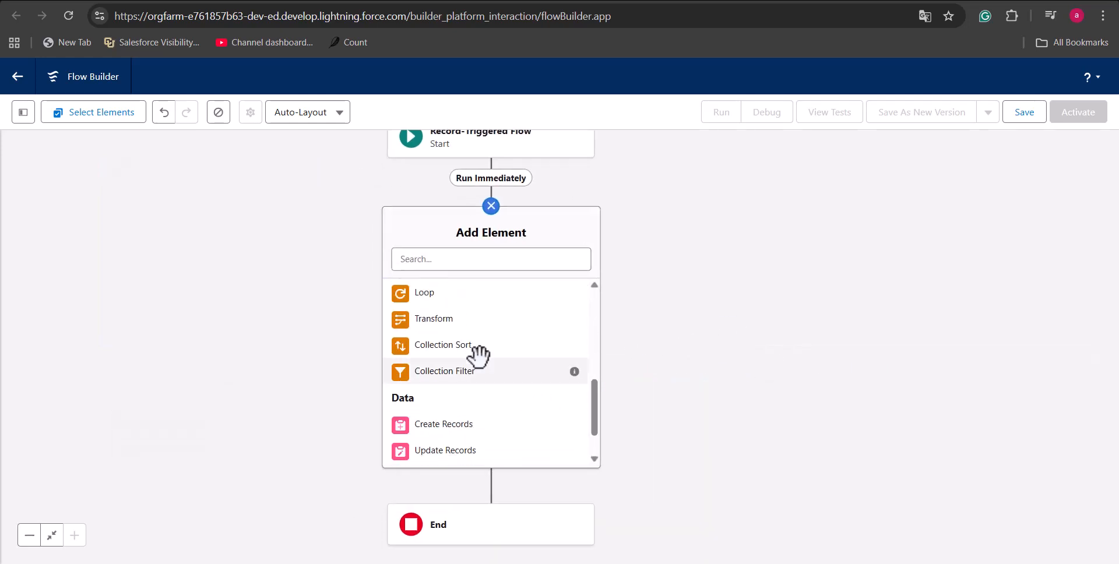
scroll(478, 362, down, 1)
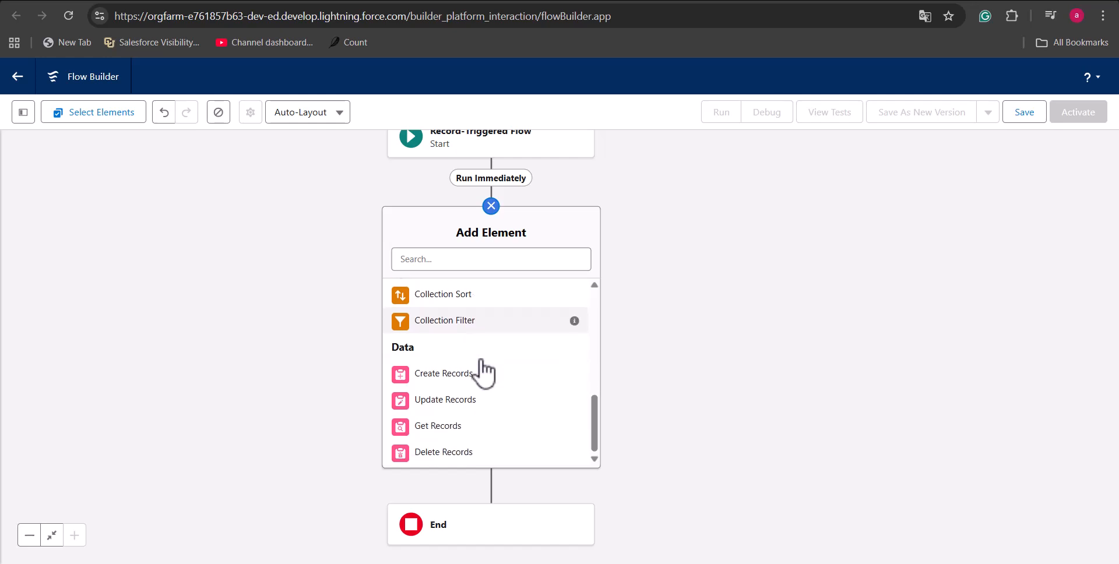
click(457, 429)
click(679, 202)
text(Get account)
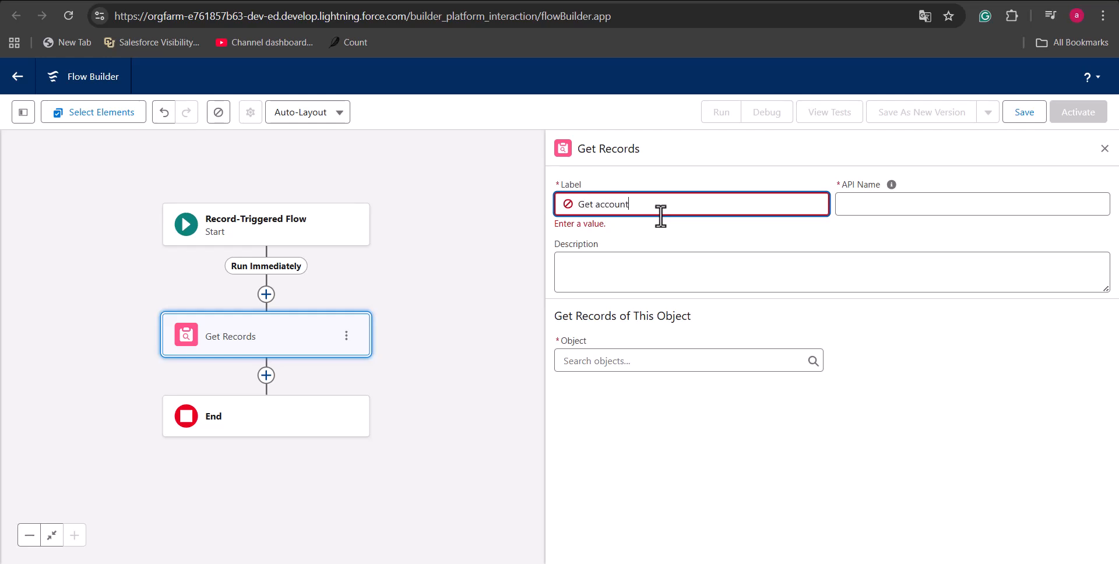
click(870, 214)
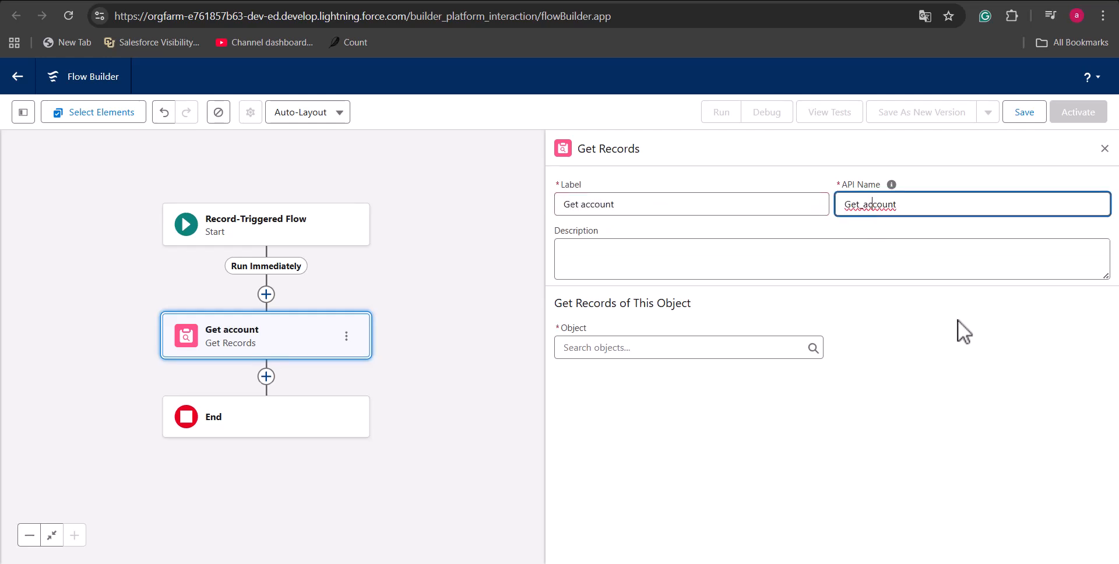
click(573, 349)
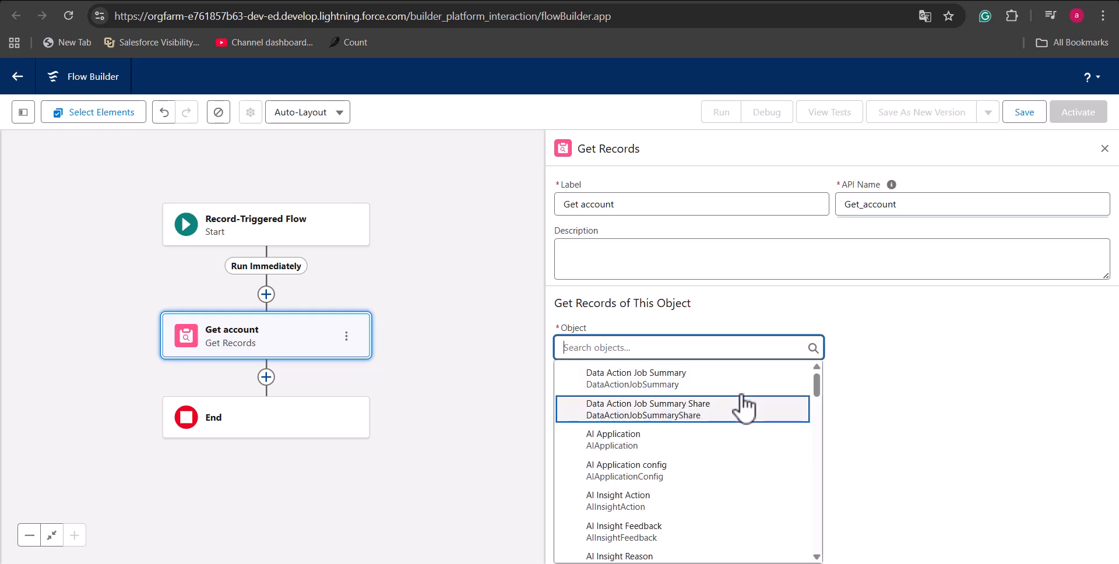
text(acc)
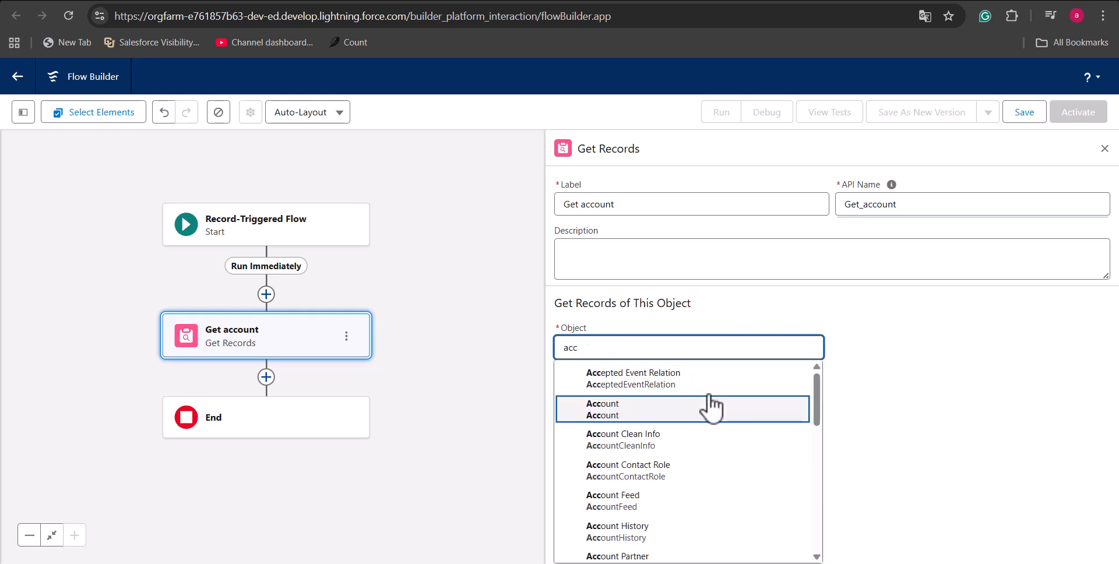
click(712, 408)
Filter the account records by Account ID Equals Triggering Opportunity > Account ID, and close the element's settings.
click(652, 415)
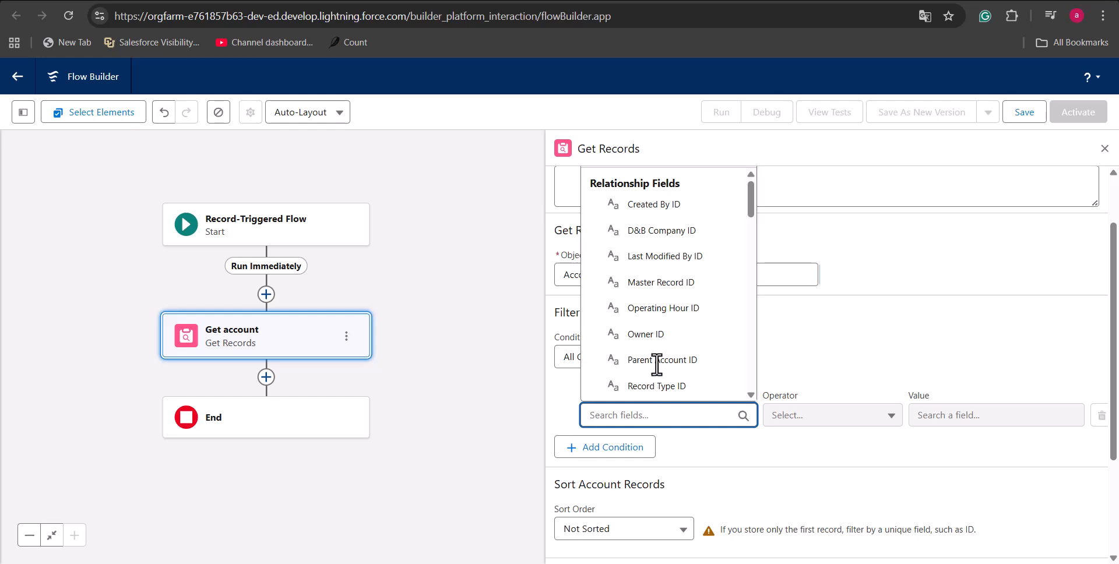
text(acc)
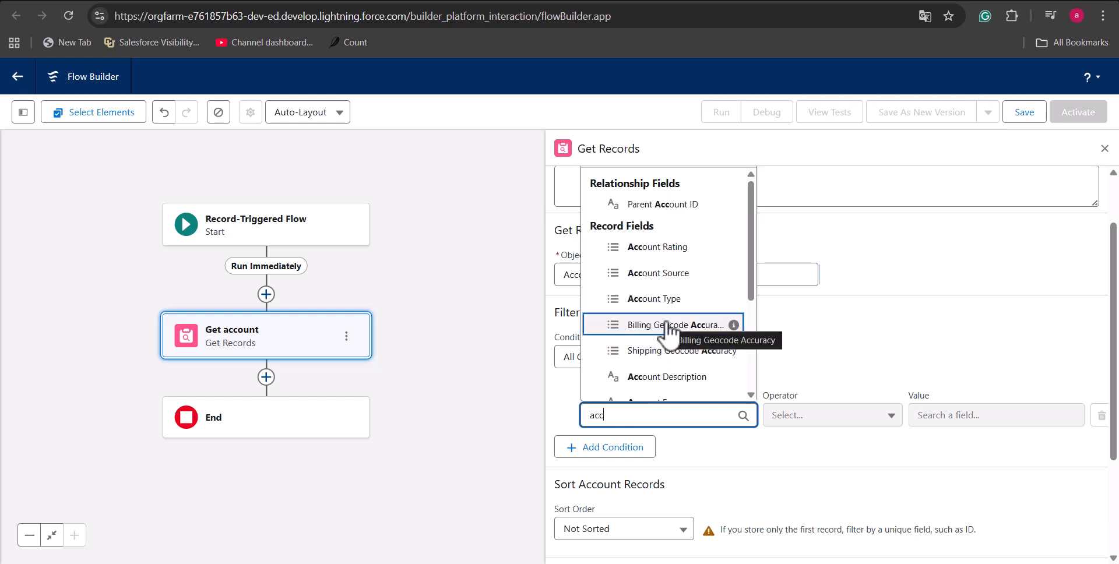
text(ou)
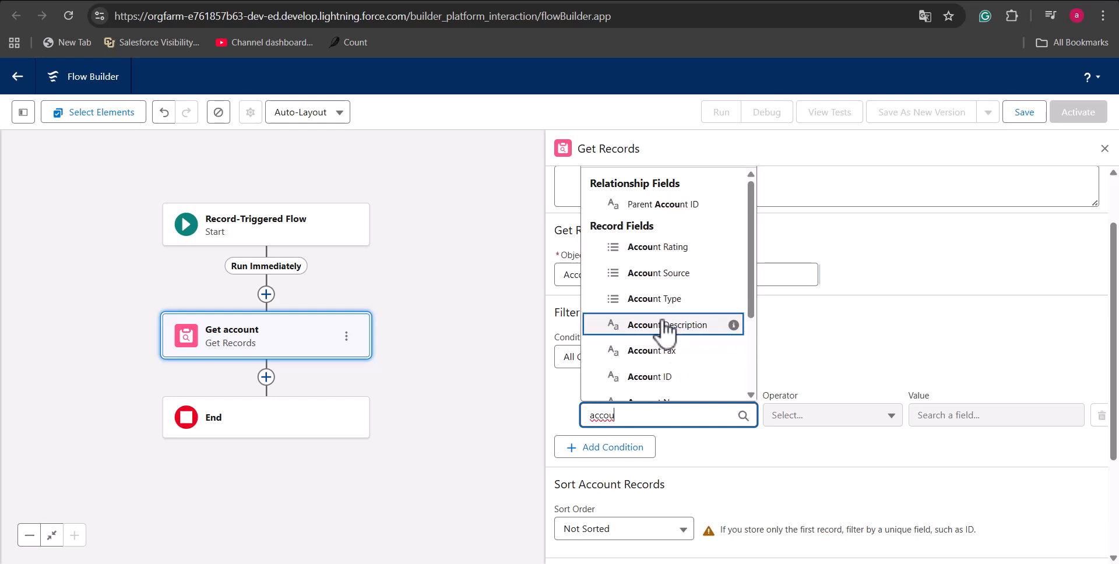
click(650, 377)
click(975, 415)
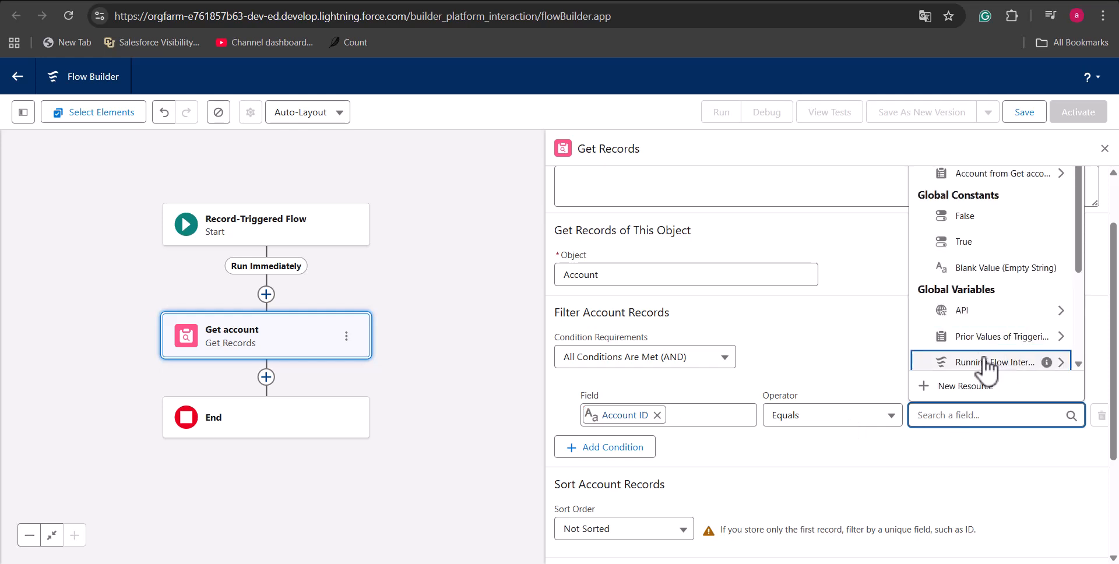
scroll(927, 361, down, 3)
click(962, 364)
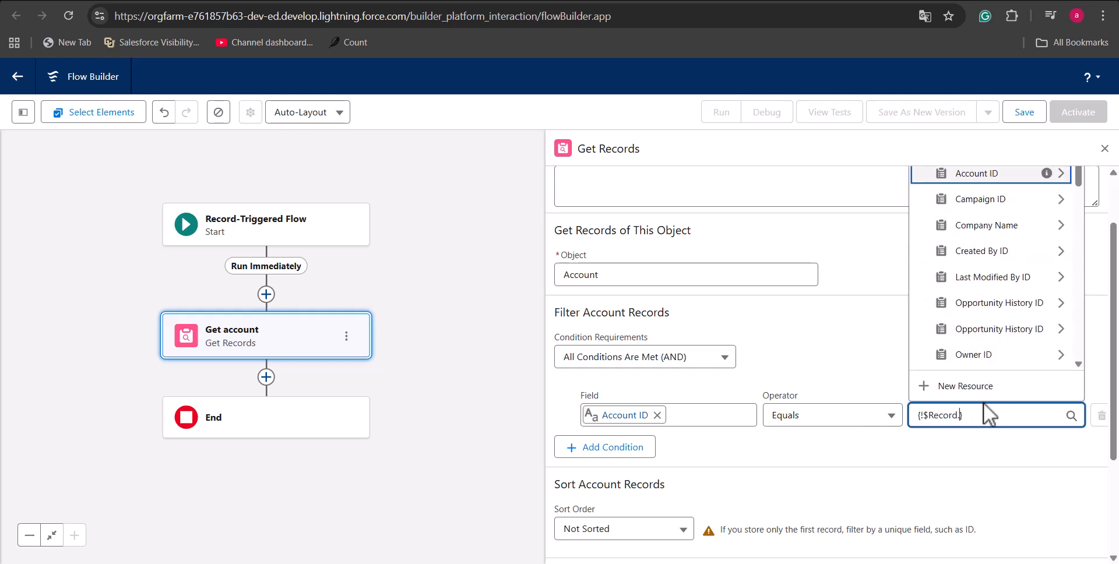
text(a)
scroll(985, 295, down, 3)
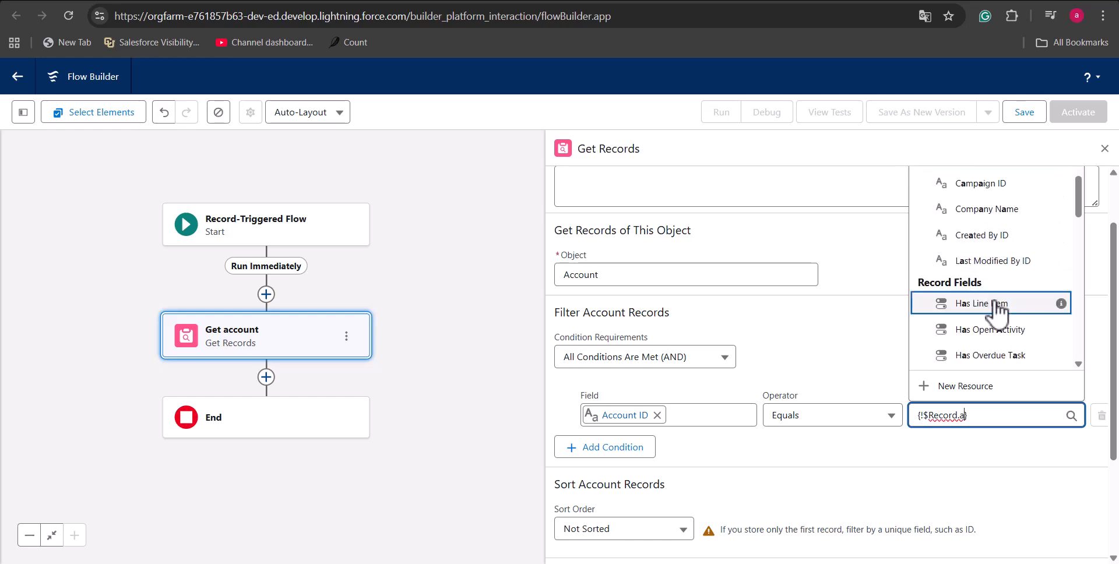
text(ccount ID)
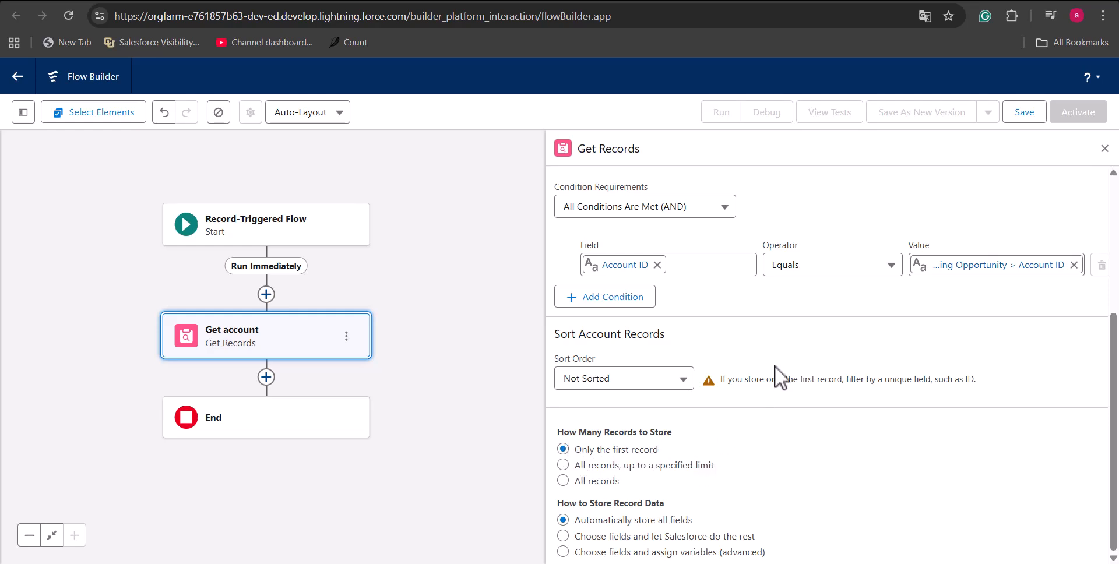
scroll(775, 366, up, 4)
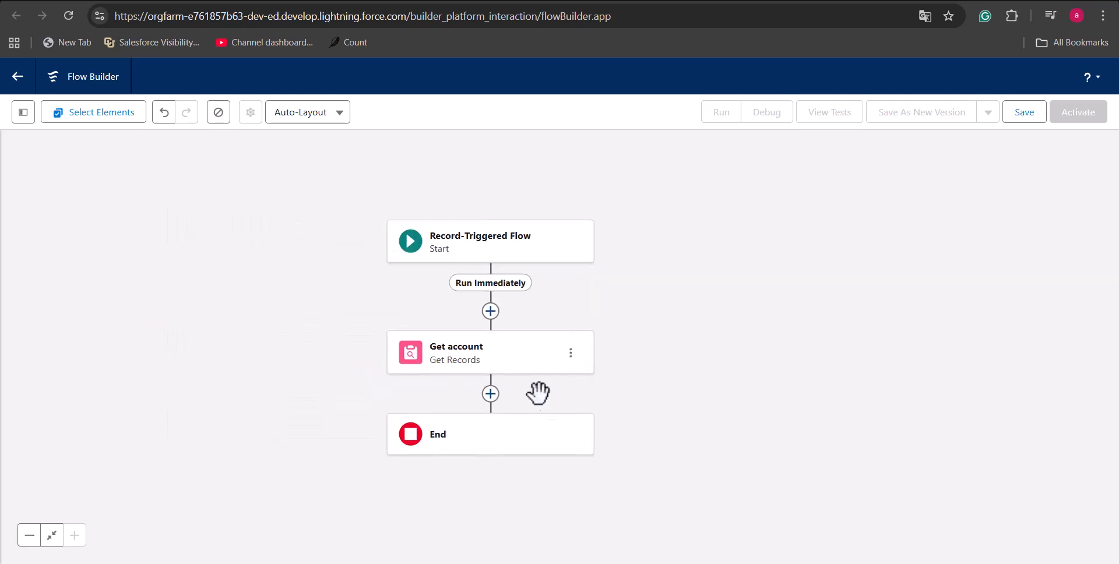
Add an Update Records element labelled "Update account Owner" after the Get account element.
click(491, 393)
scroll(734, 349, down, 3)
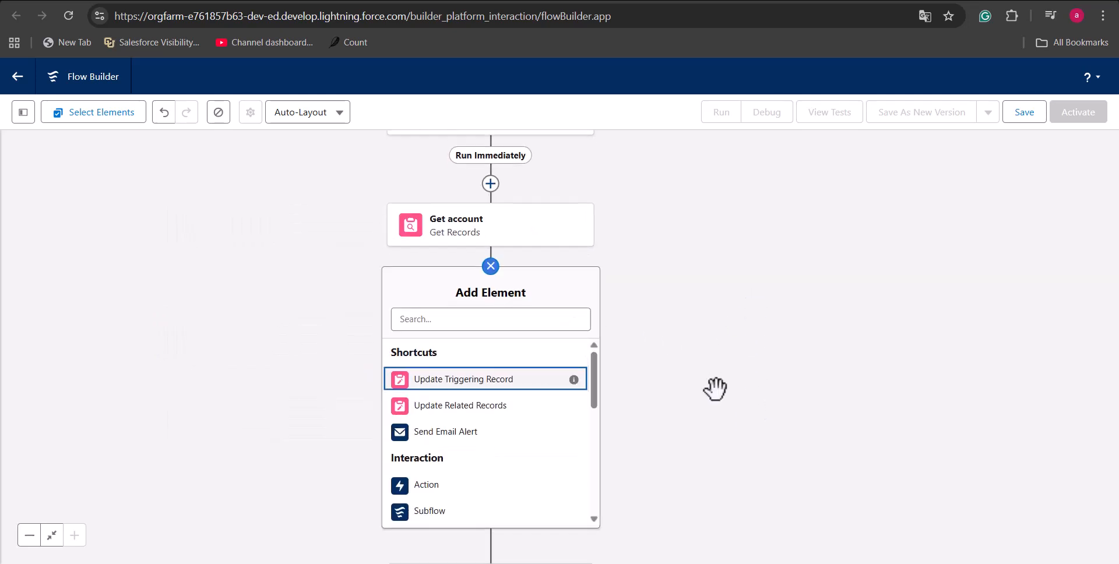
scroll(466, 391, down, 3)
scroll(467, 387, down, 2)
scroll(468, 388, up, 4)
scroll(551, 317, down, 2)
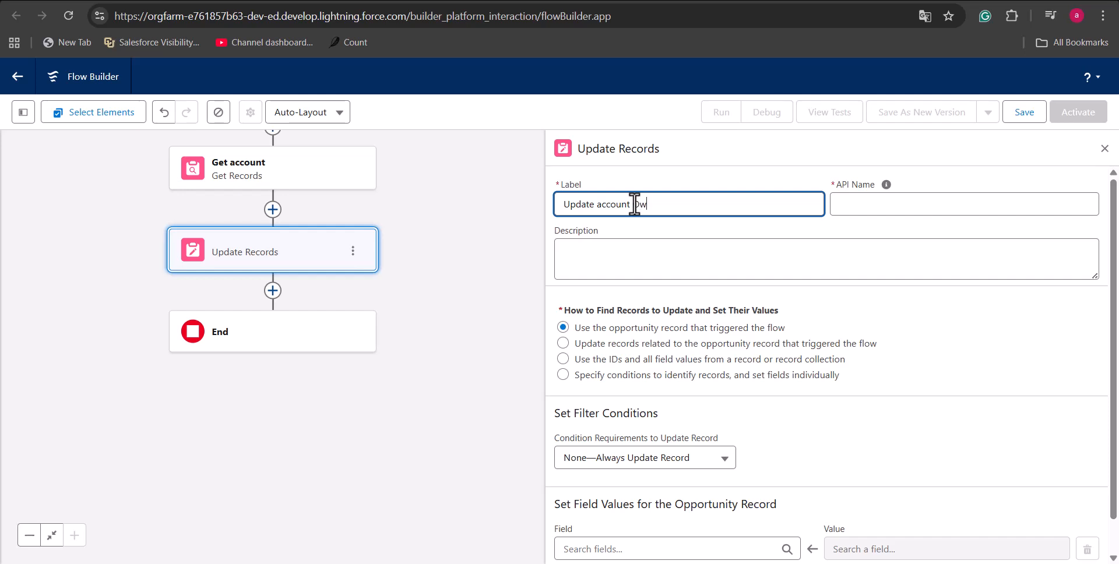
click(964, 203)
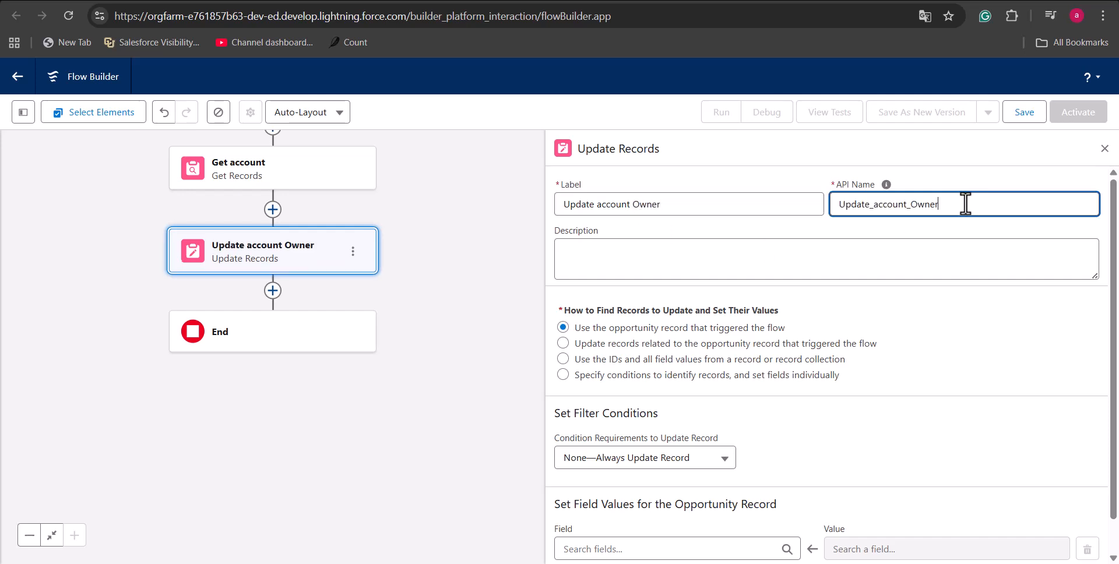
click(939, 291)
Make the element update records related to the triggering opportunity, selecting Triggering Opportunity > Account ID as the related records.
scroll(746, 426, down, 1)
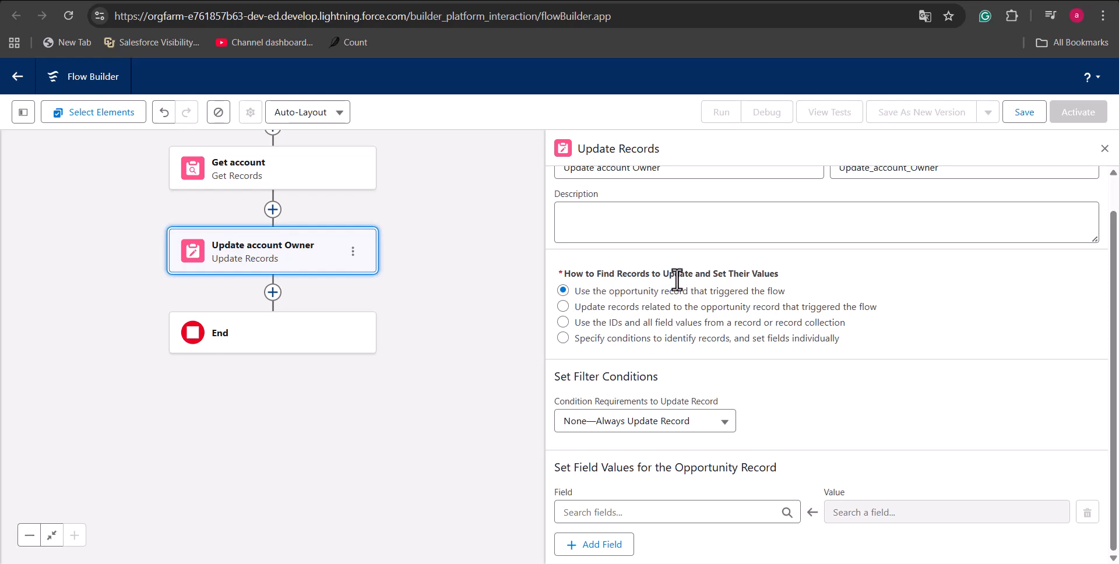
scroll(641, 350, up, 1)
click(563, 344)
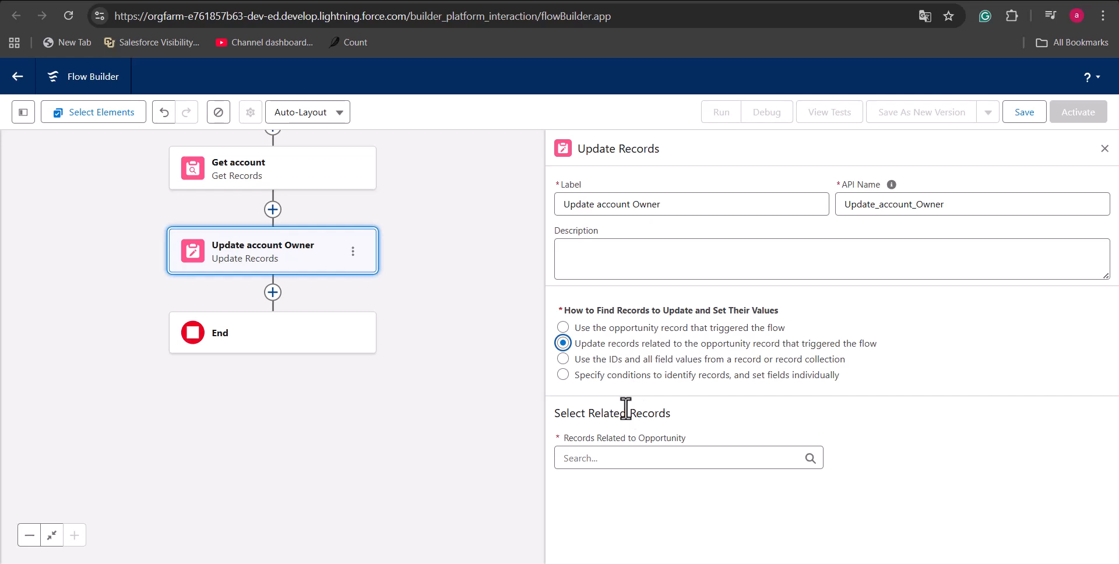
click(623, 459)
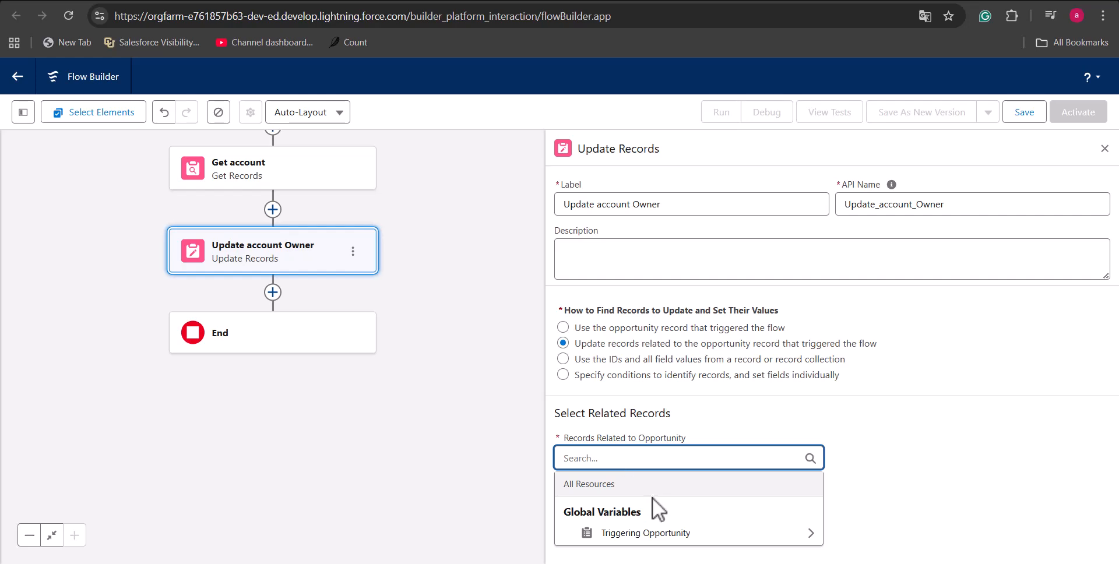
click(676, 531)
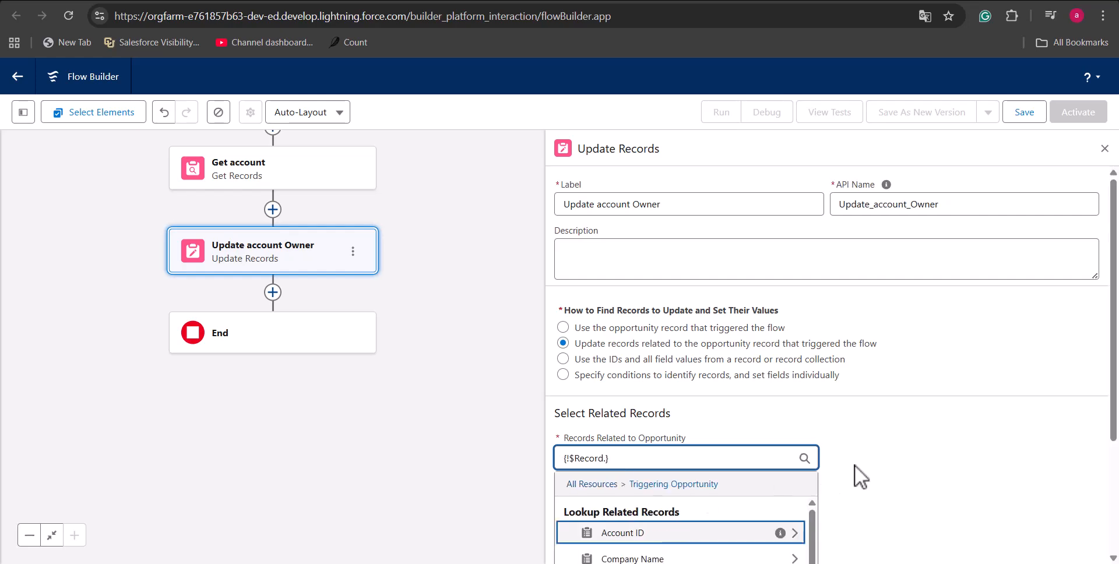
click(659, 533)
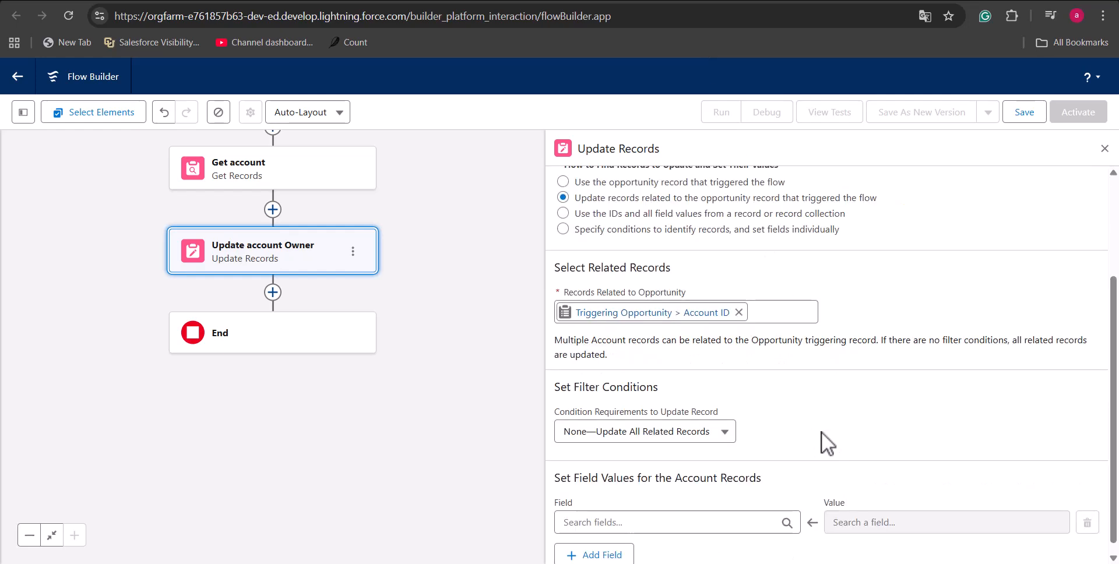
Set the account records' Owner ID field to Triggering Opportunity > Owner ID.
scroll(810, 451, down, 1)
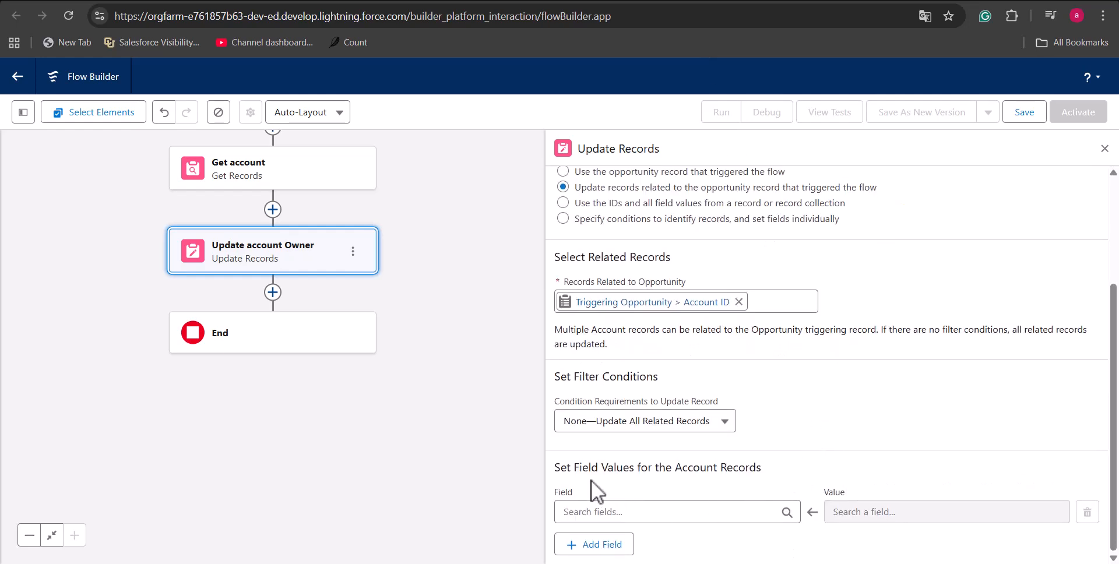
click(606, 513)
text(own)
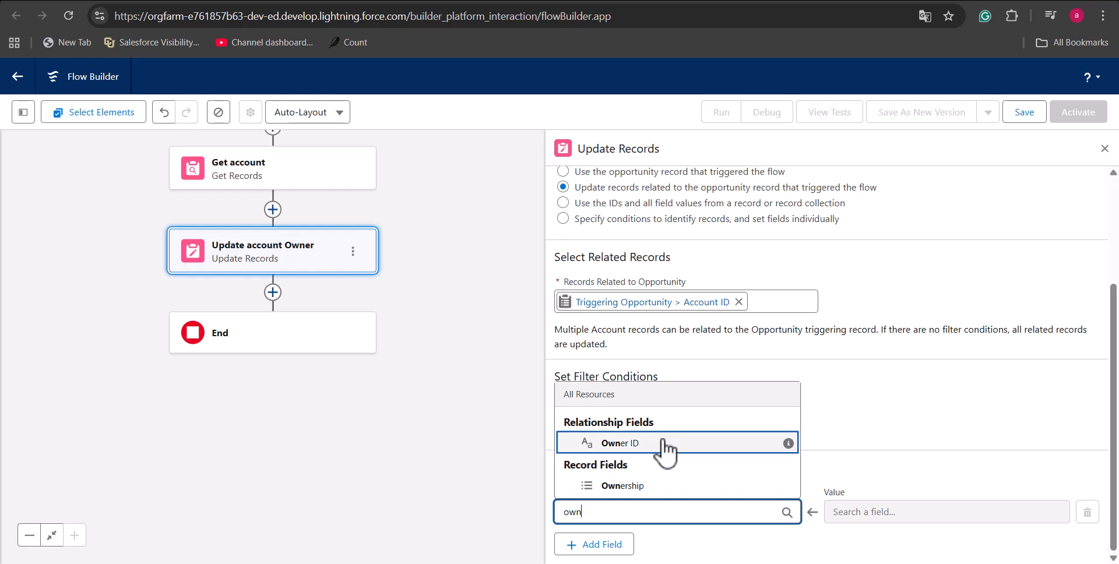
click(671, 443)
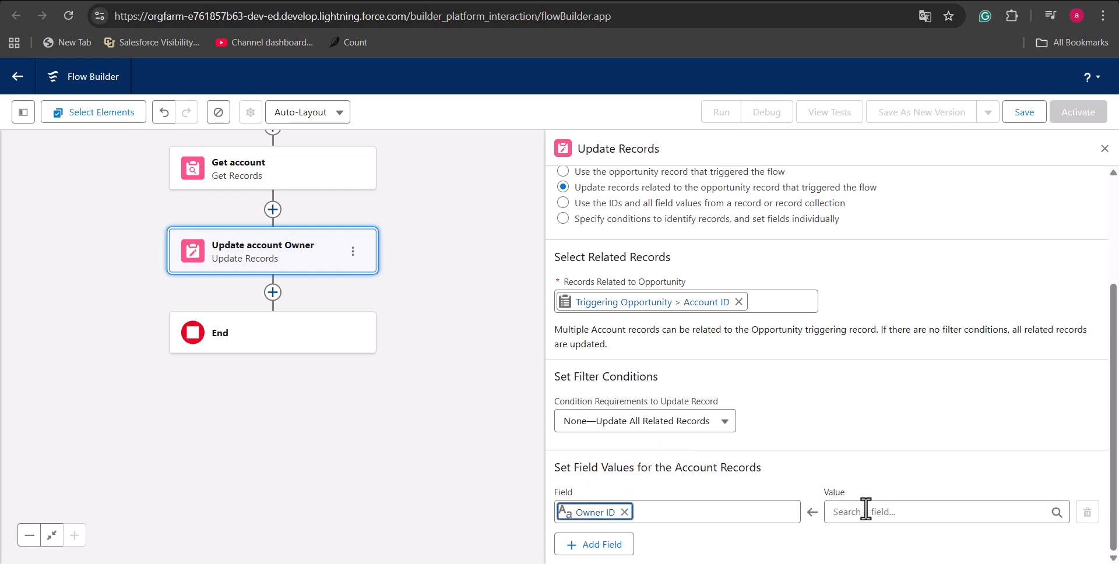
click(865, 508)
scroll(953, 461, down, 3)
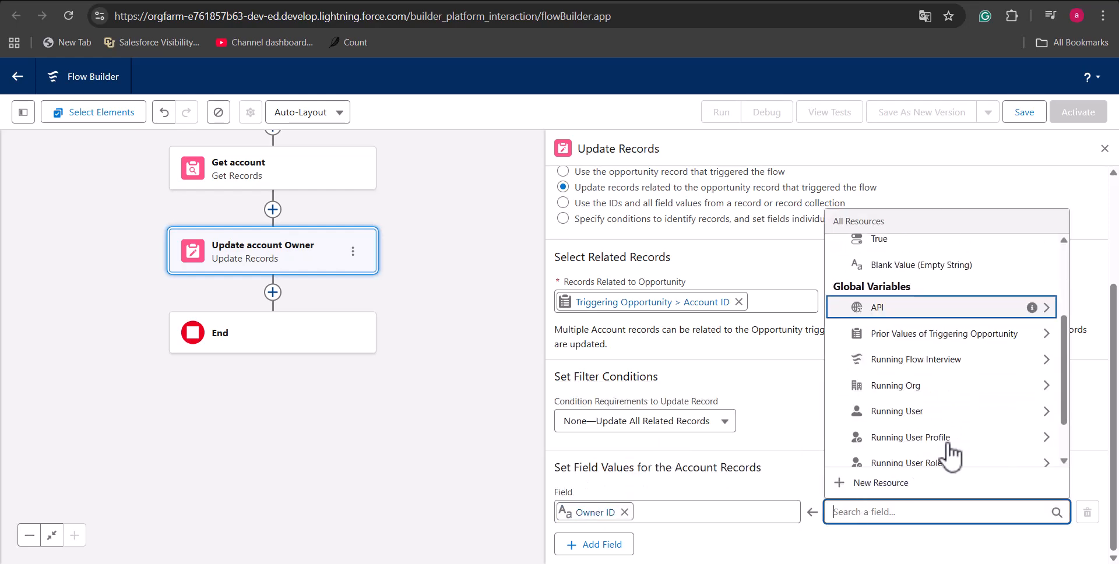
scroll(949, 455, down, 3)
click(945, 457)
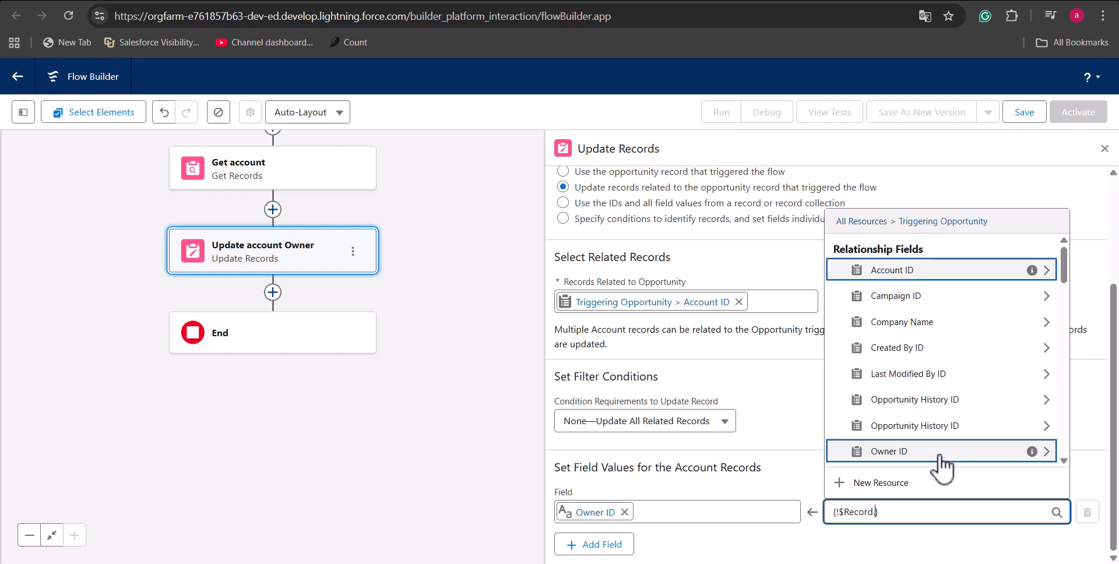
click(941, 453)
click(928, 452)
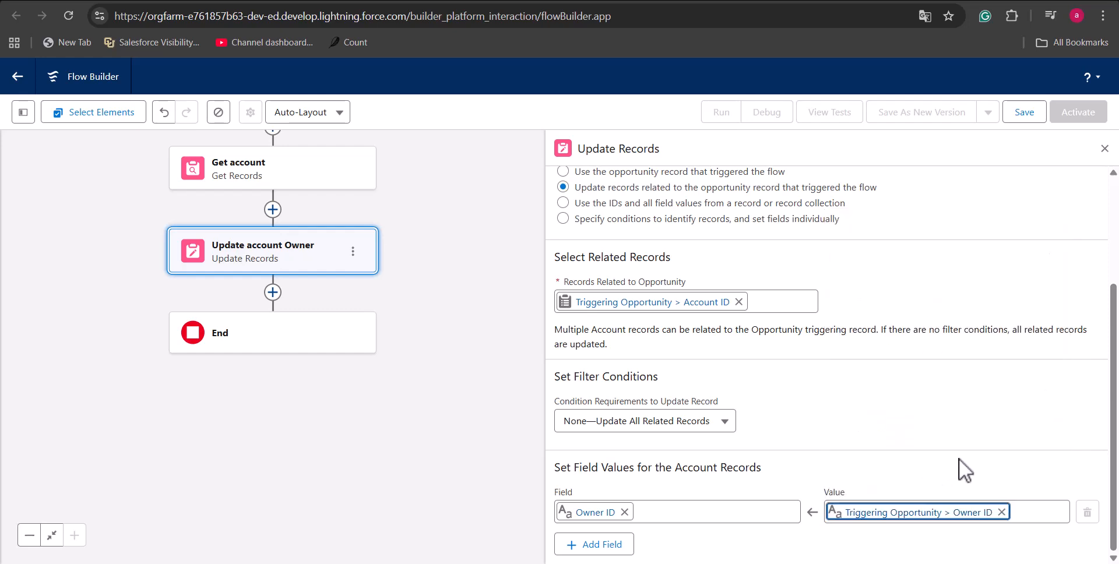
Save the flow with the label "Update parent account owner" and activate it.
drag(504, 338, 510, 428)
click(1104, 150)
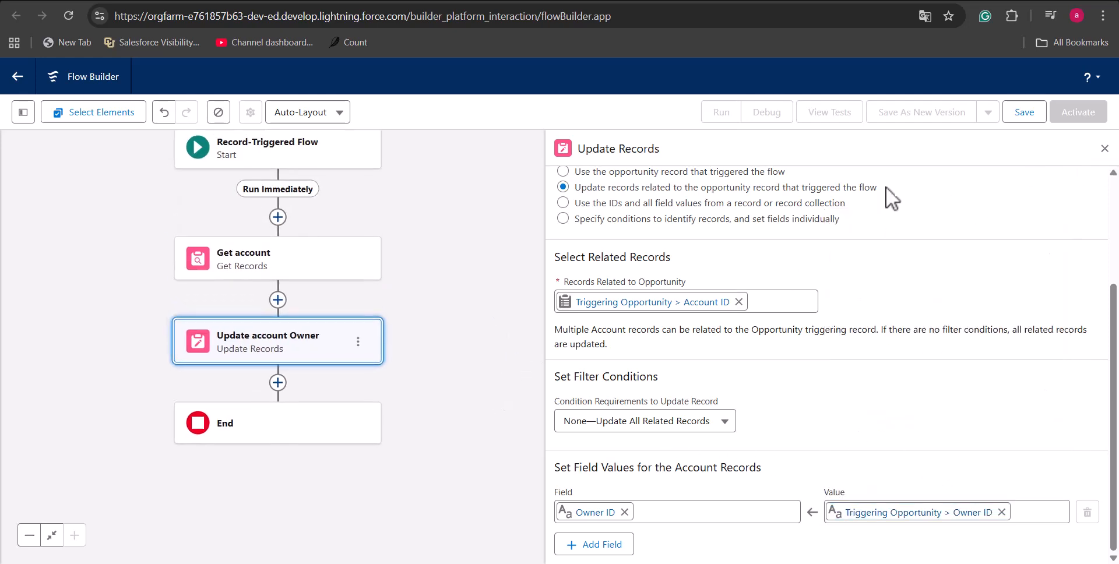
click(1024, 113)
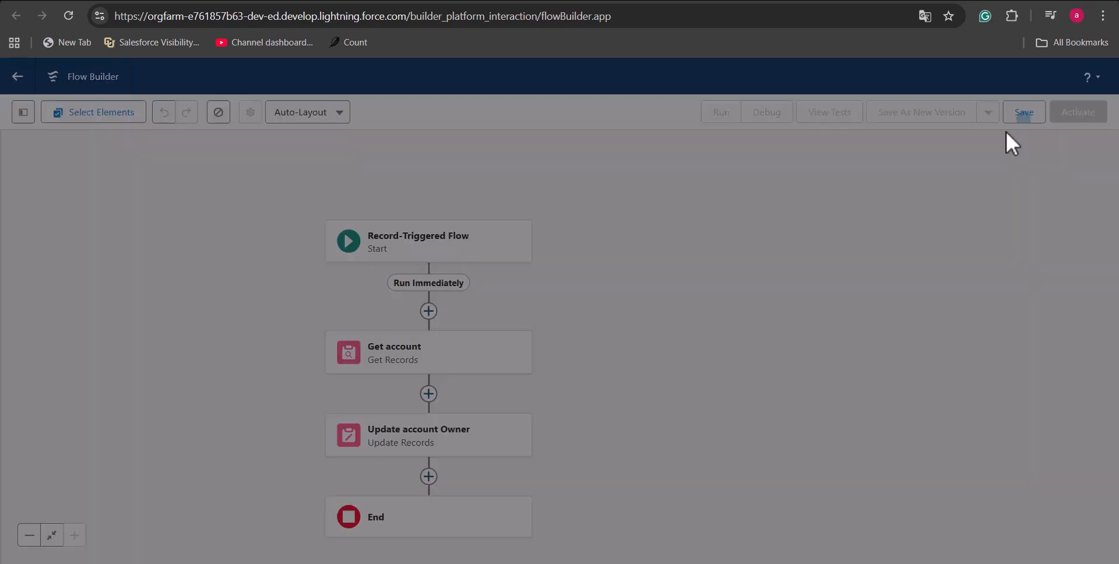
click(450, 271)
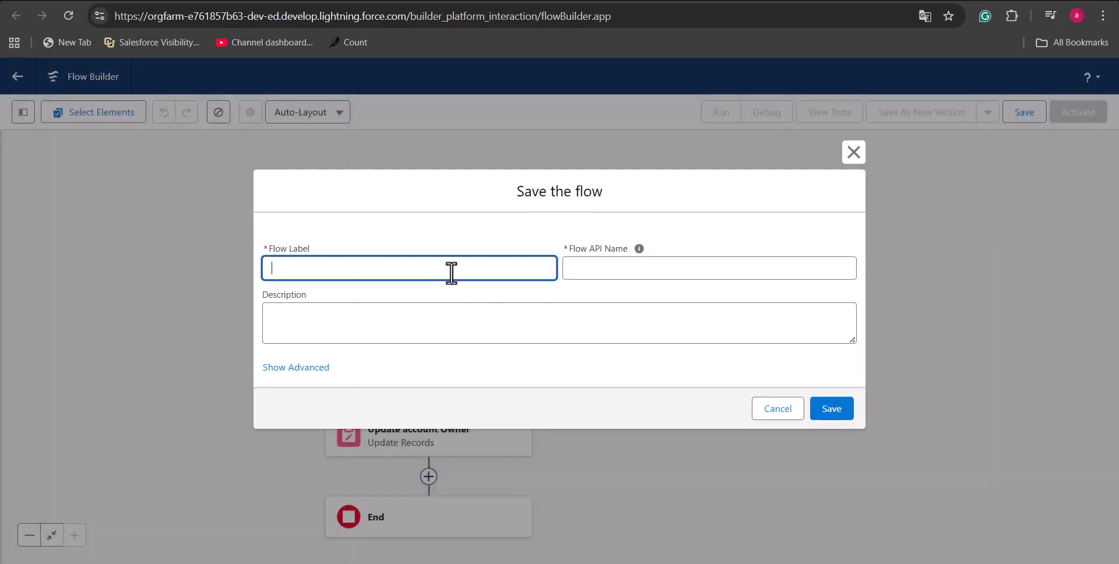
text(Update parent account owner)
key(Tab)
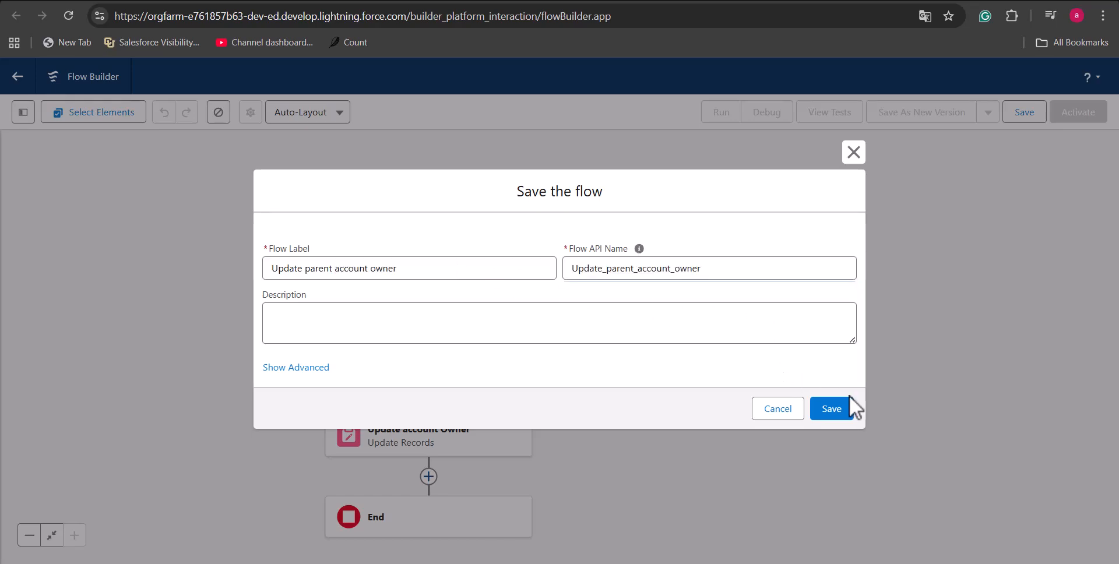
click(835, 410)
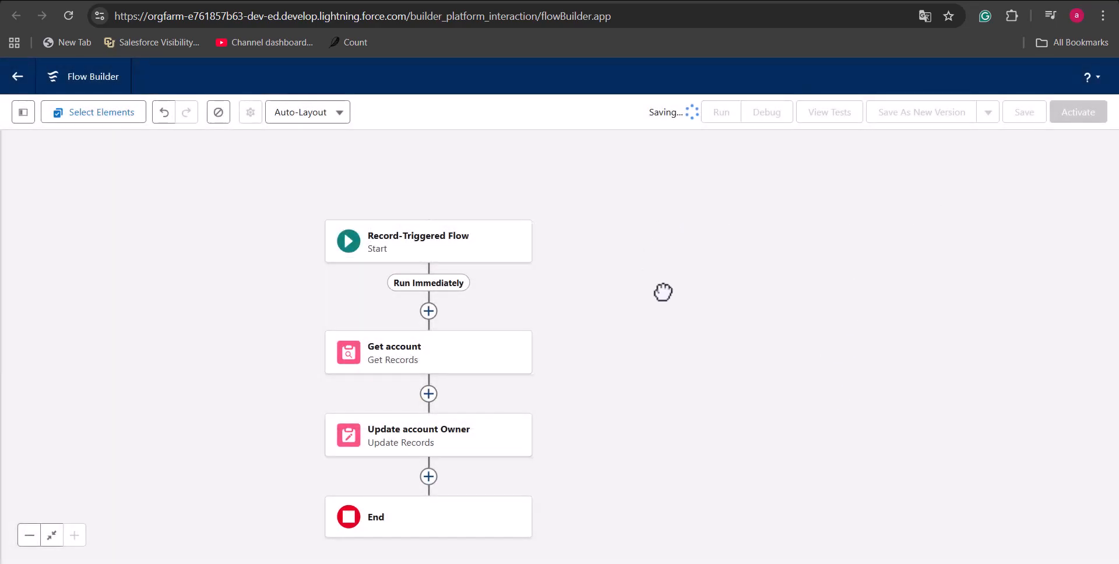
drag(655, 292, 846, 245)
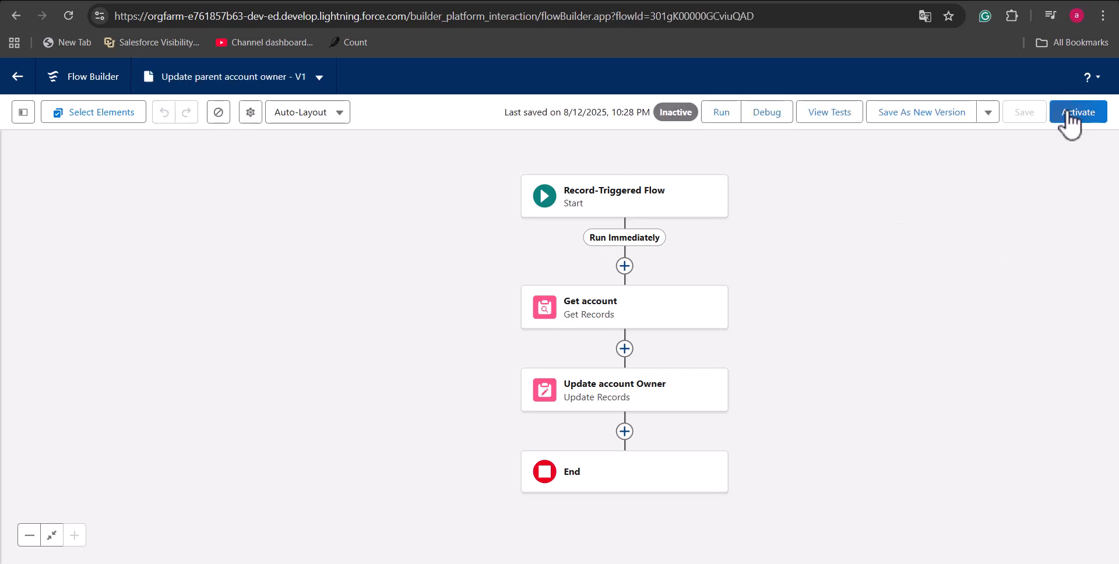
click(1069, 116)
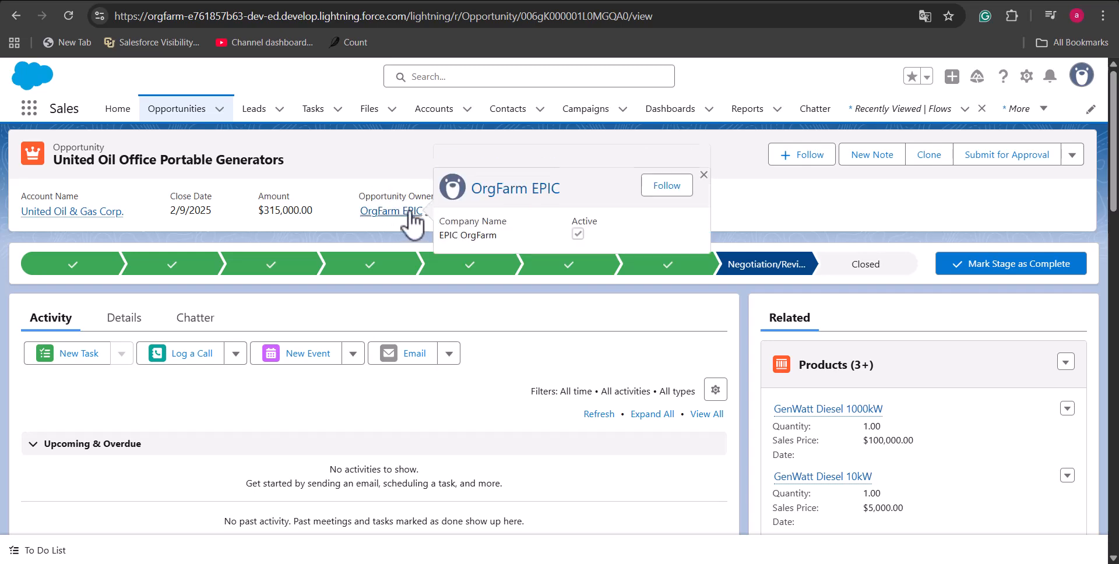
Change the owner of the United Oil Office Portable Generators opportunity to the second suggested user, and check the related account's owner.
mouse_move(65, 214)
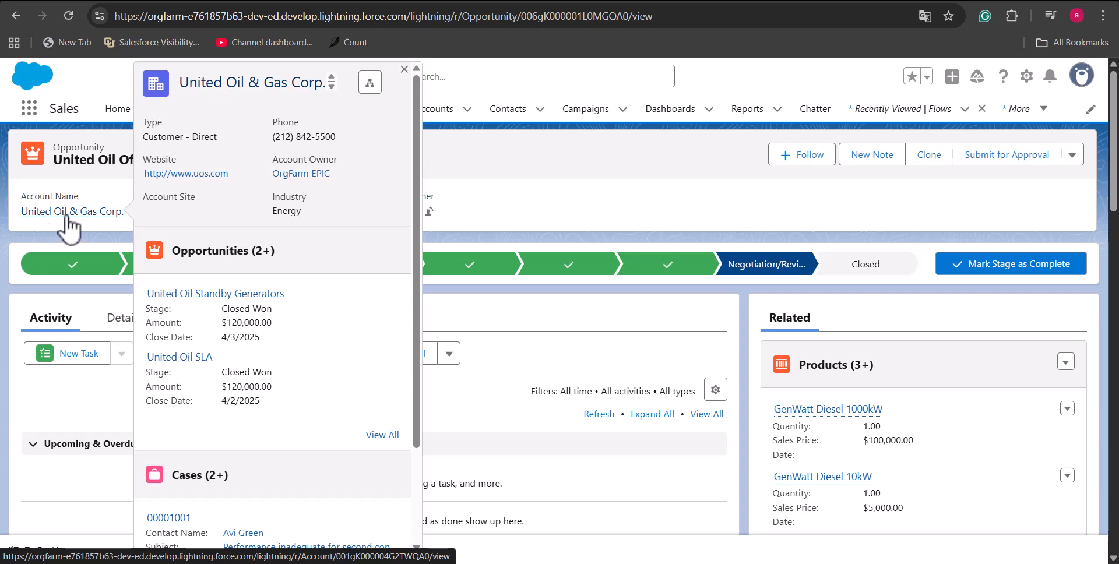
click(429, 212)
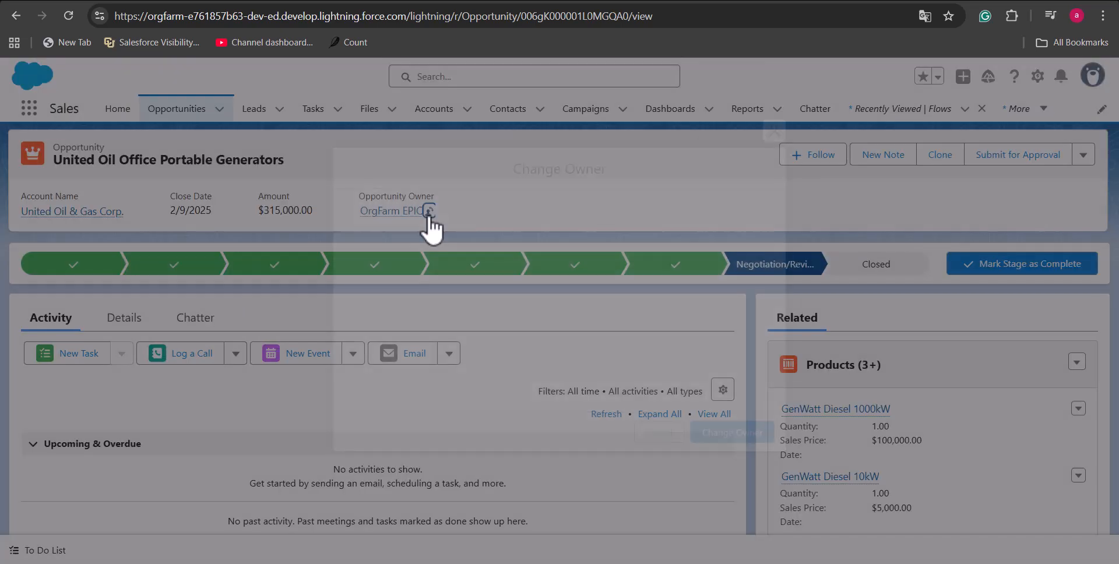
click(440, 229)
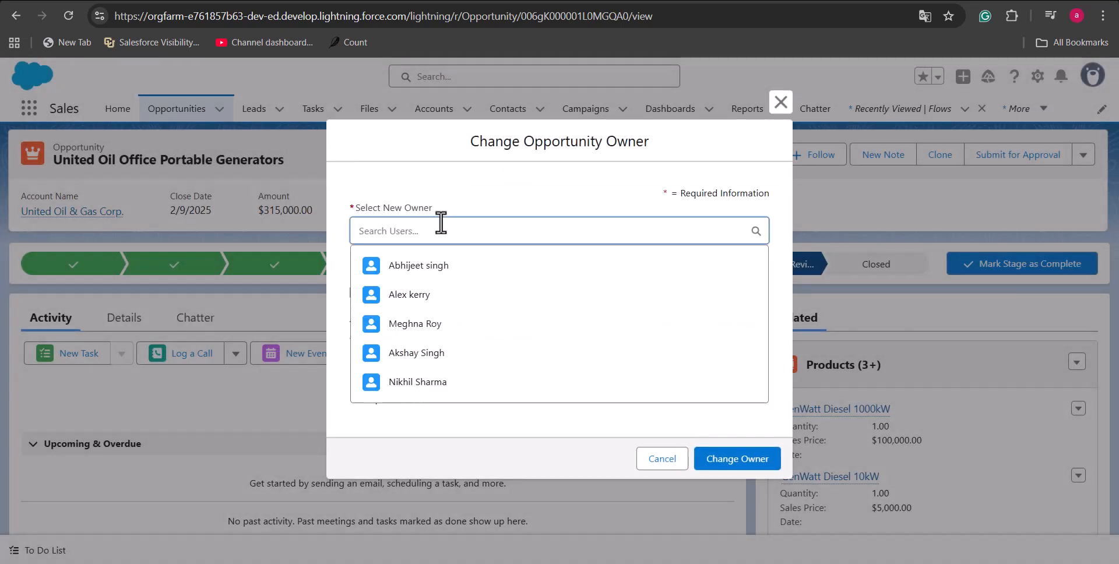
click(446, 298)
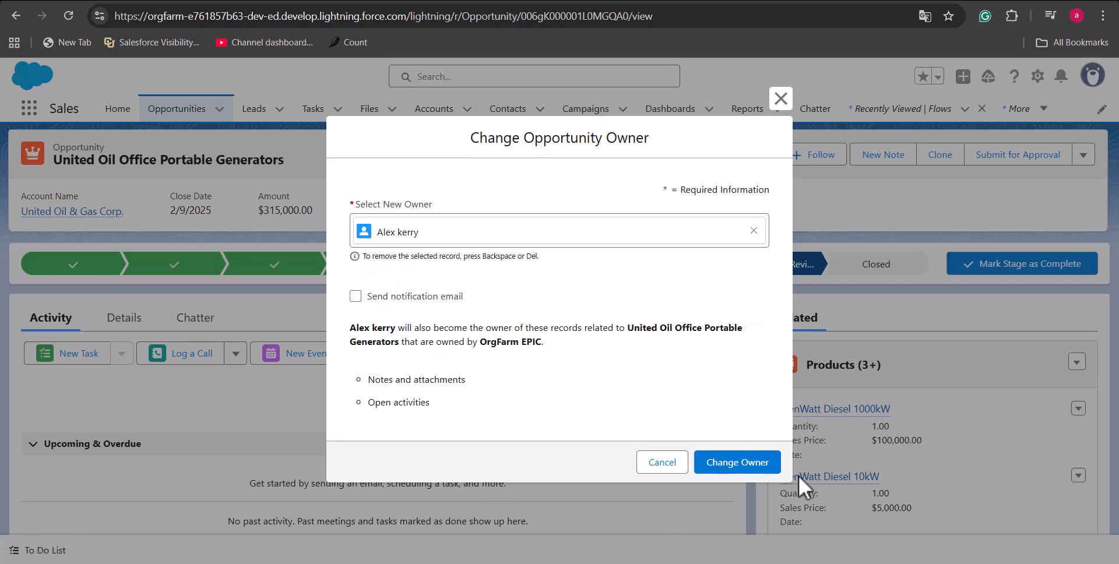
click(753, 458)
mouse_move(42, 213)
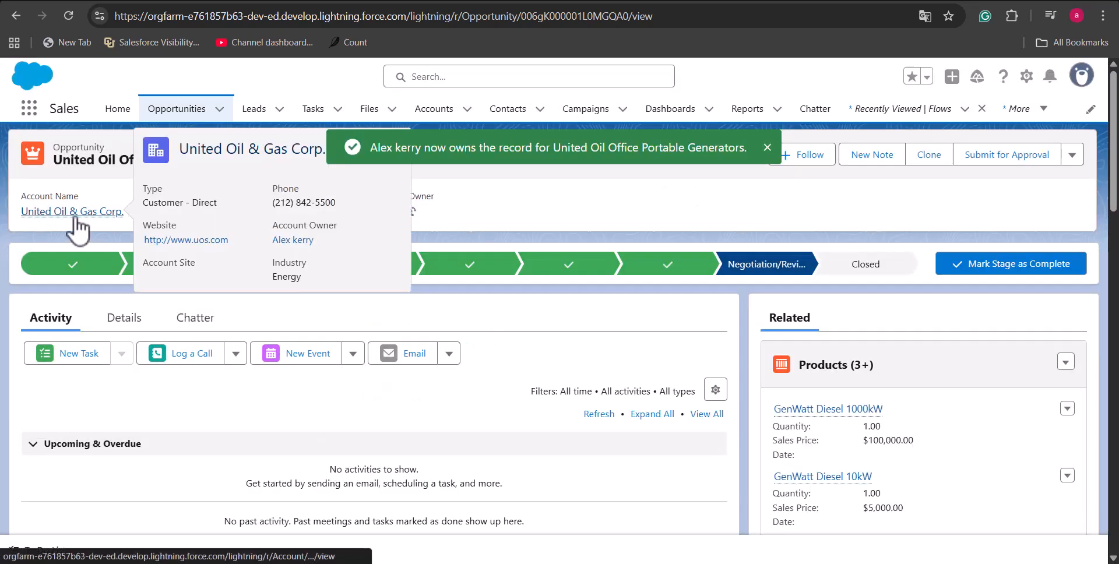